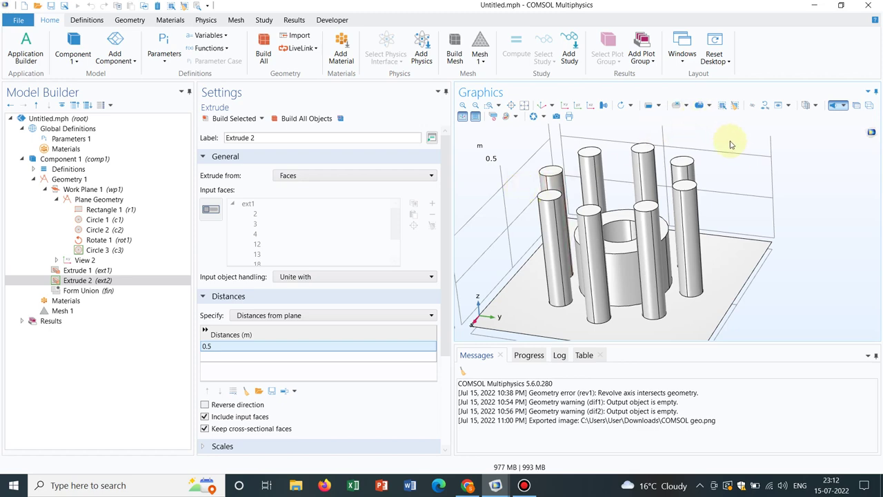
Step: Create a new 3D model with no physics through the Model Wizard, without saving Untitled.mph
mouse_move(743, 167)
mouse_down()
mouse_move(738, 188)
mouse_move(664, 173)
mouse_move(676, 158)
mouse_move(751, 160)
mouse_up()
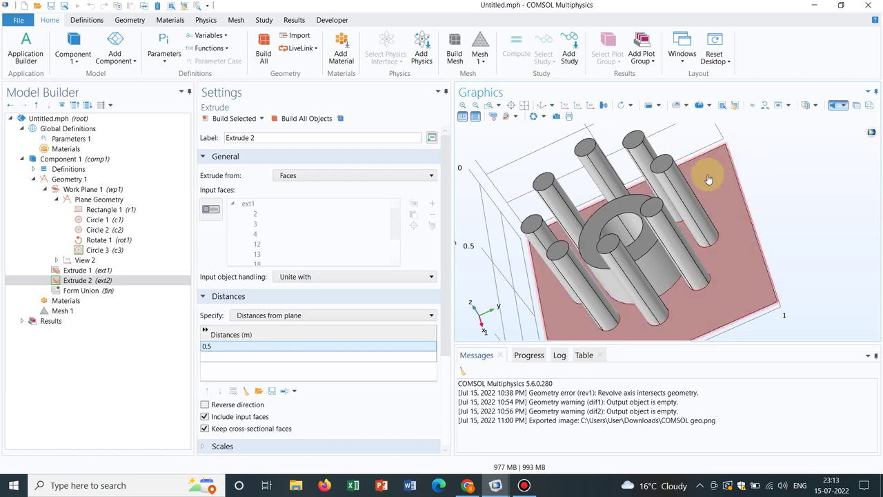
drag(721, 173, 745, 166)
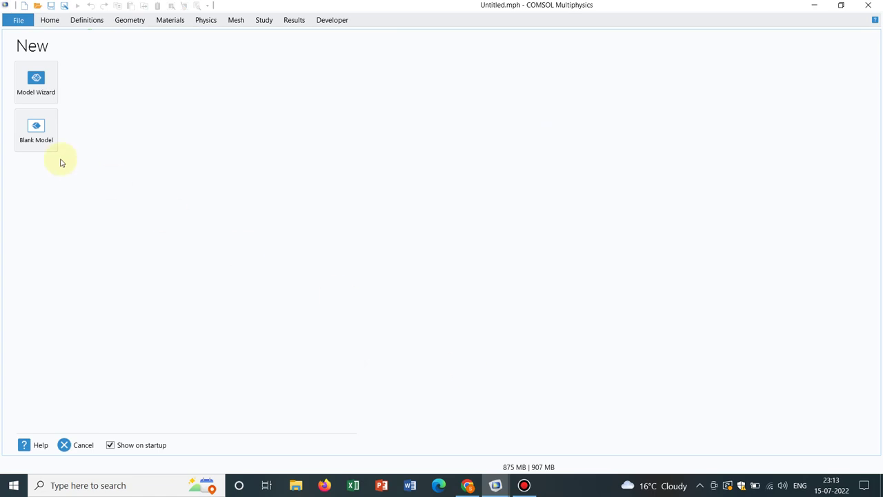
click(36, 83)
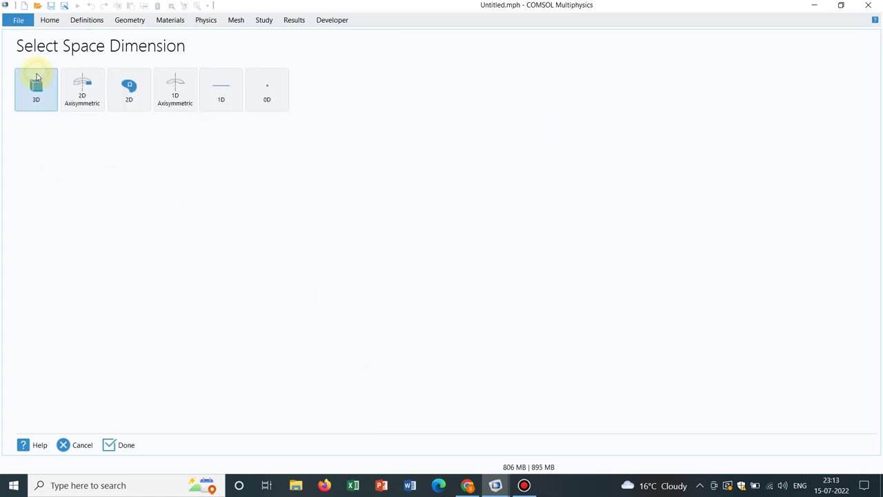
click(37, 88)
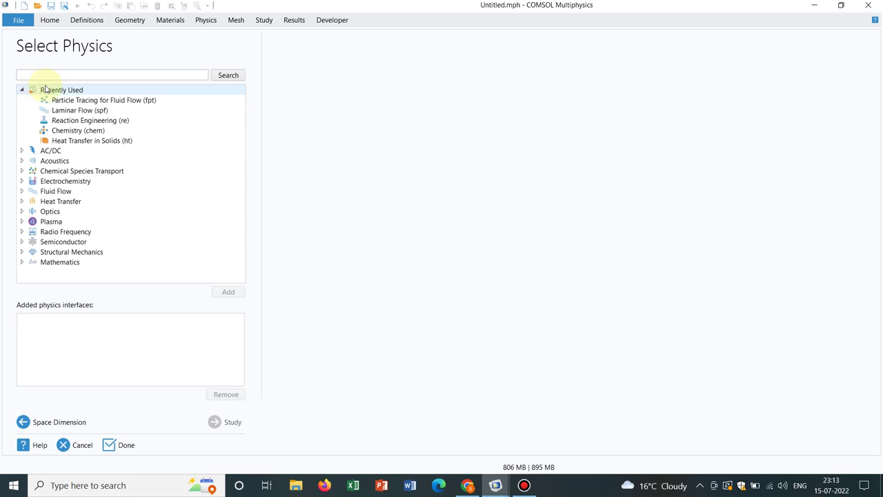
click(118, 446)
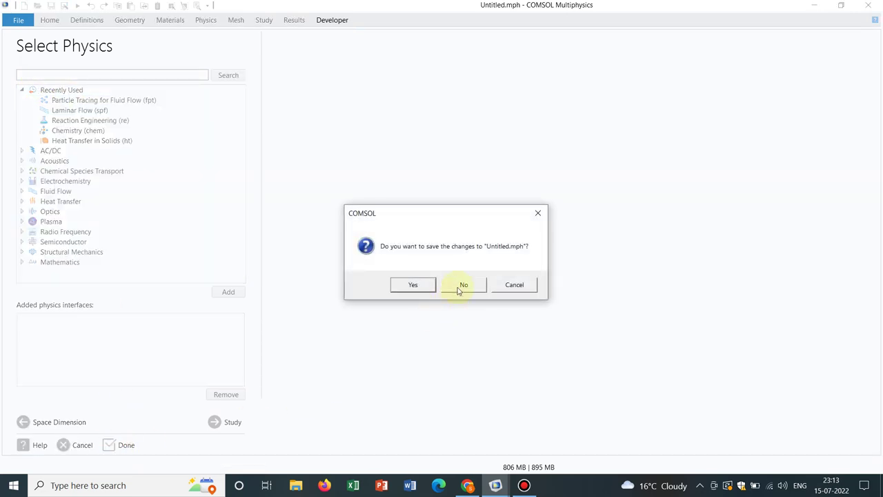
click(458, 289)
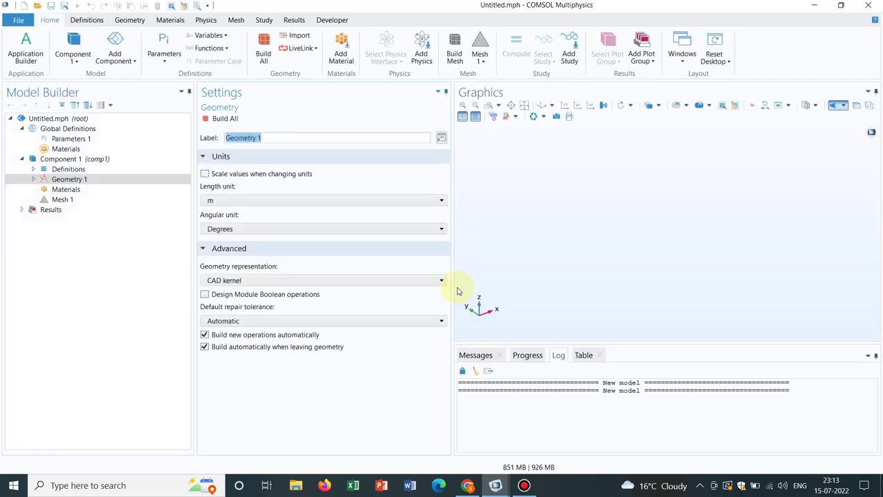
right_click(109, 185)
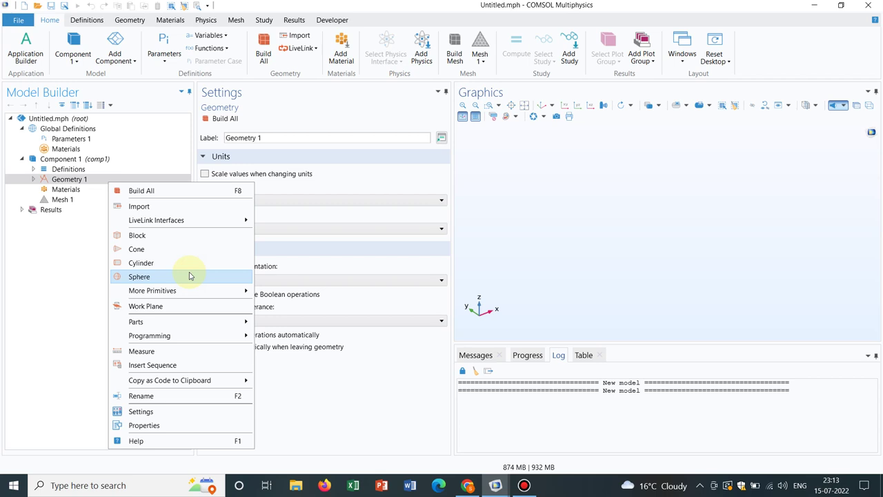
Step: Expand Geometry 1 in Component 1 and add Work Plane 1 to it
click(39, 297)
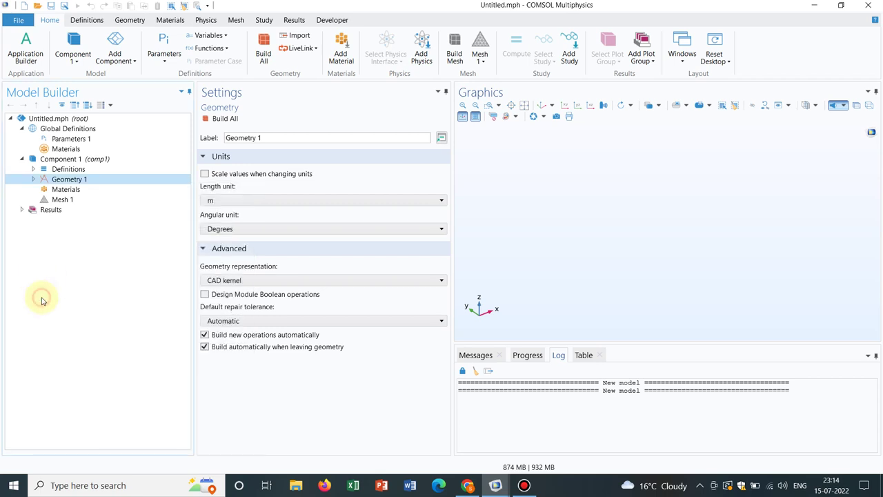
click(34, 180)
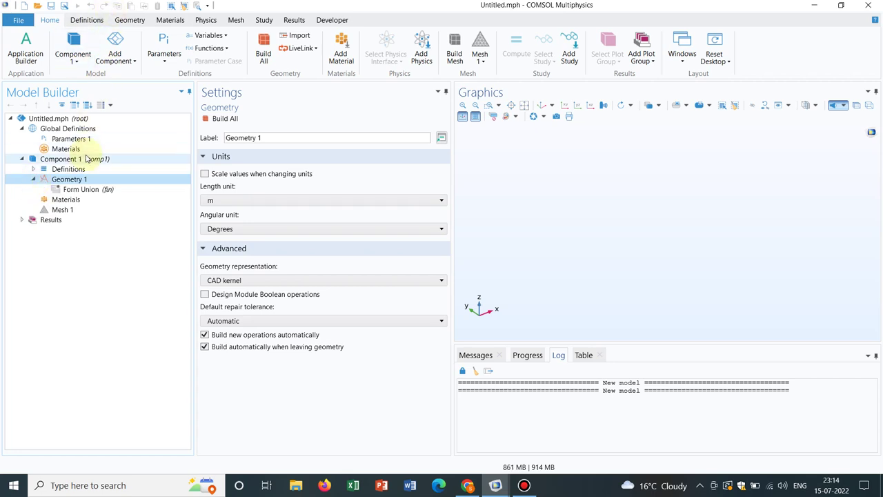
click(134, 62)
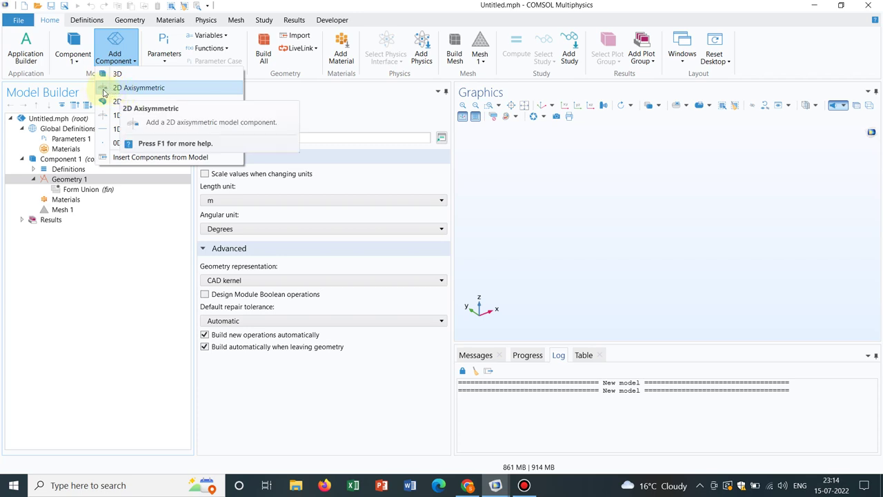
click(32, 159)
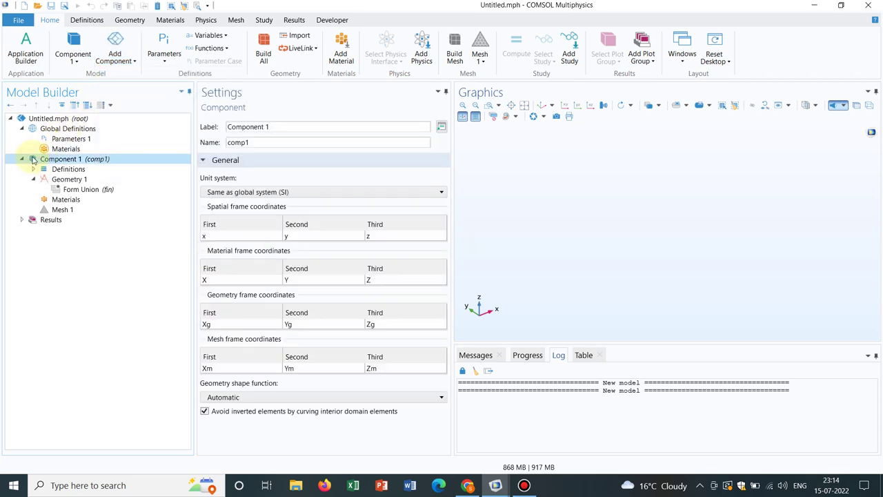
click(71, 180)
right_click(71, 180)
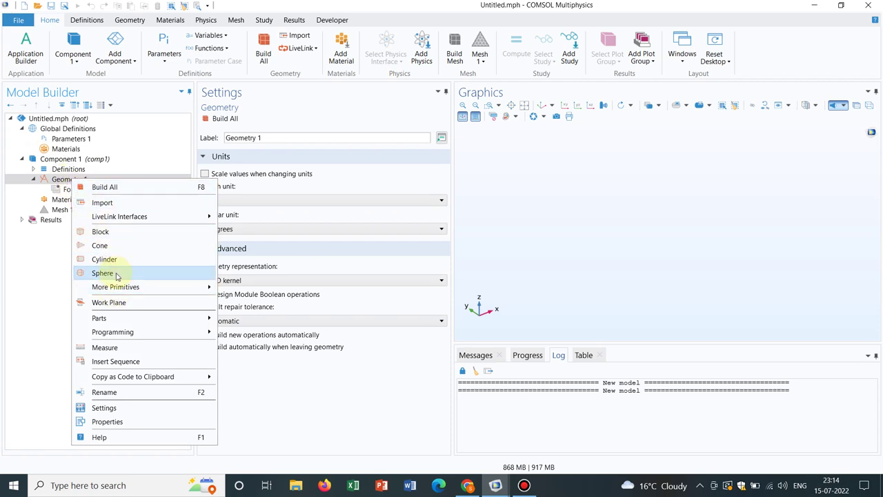
mouse_move(119, 295)
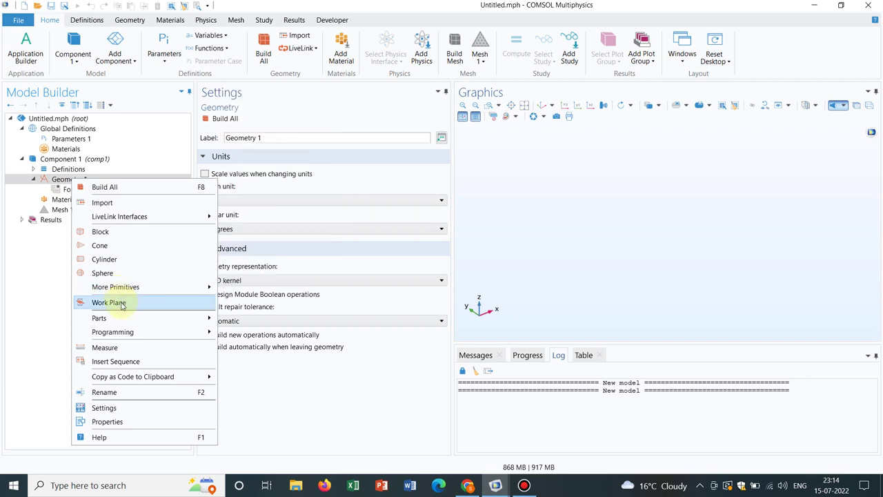
click(122, 305)
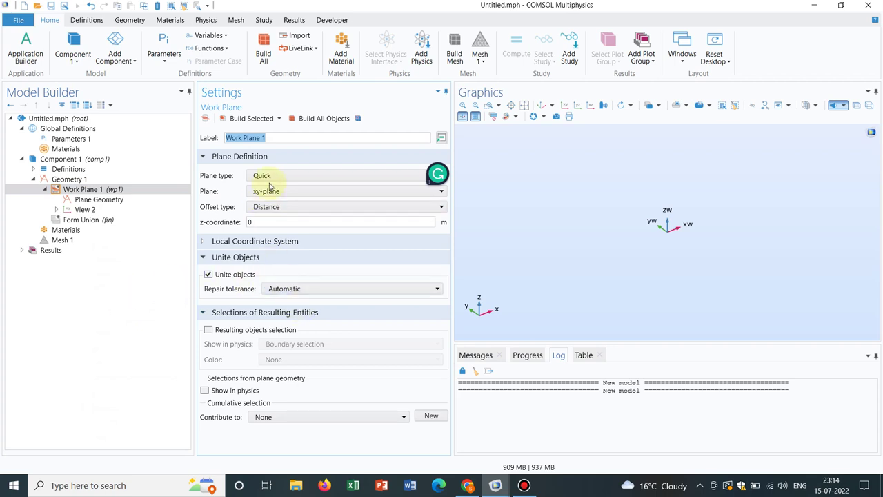
Step: Keep Work Plane 1 as a quick xy-plane with z-coordinate 0
click(308, 192)
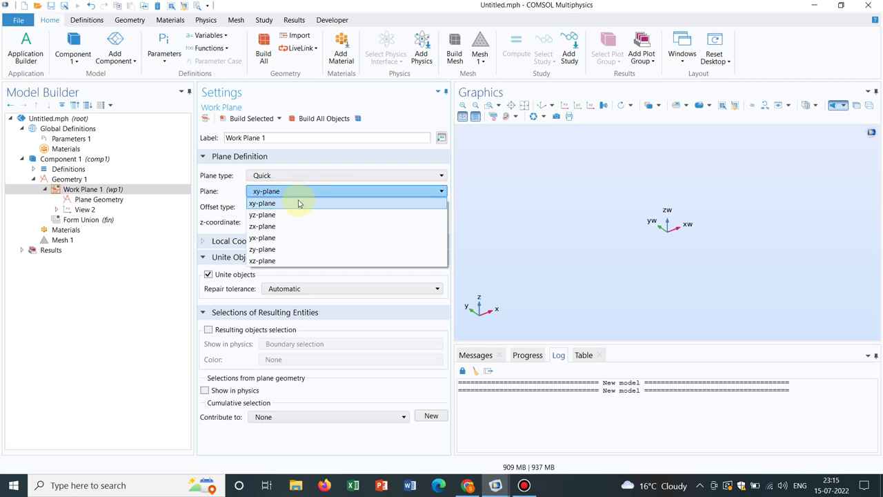
click(296, 203)
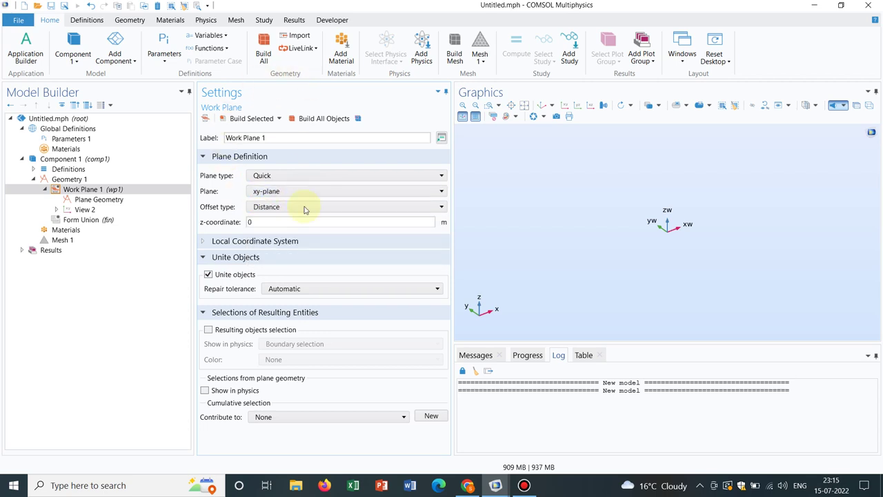
click(305, 225)
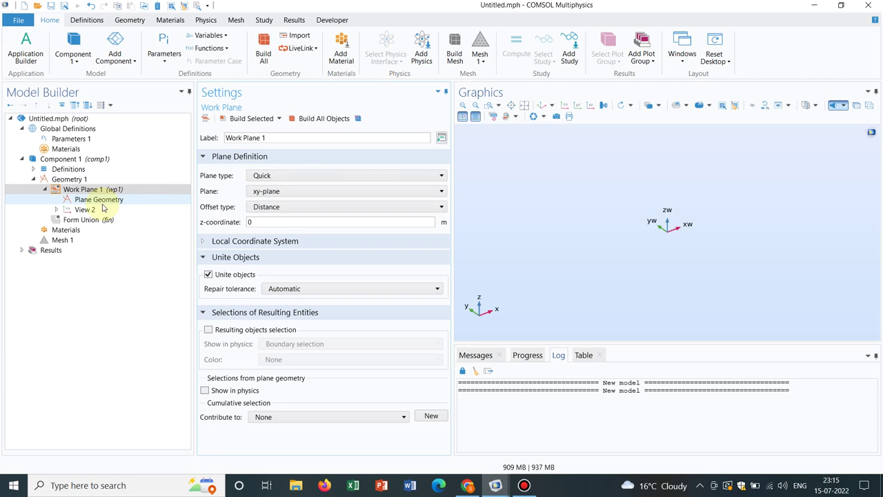
right_click(126, 201)
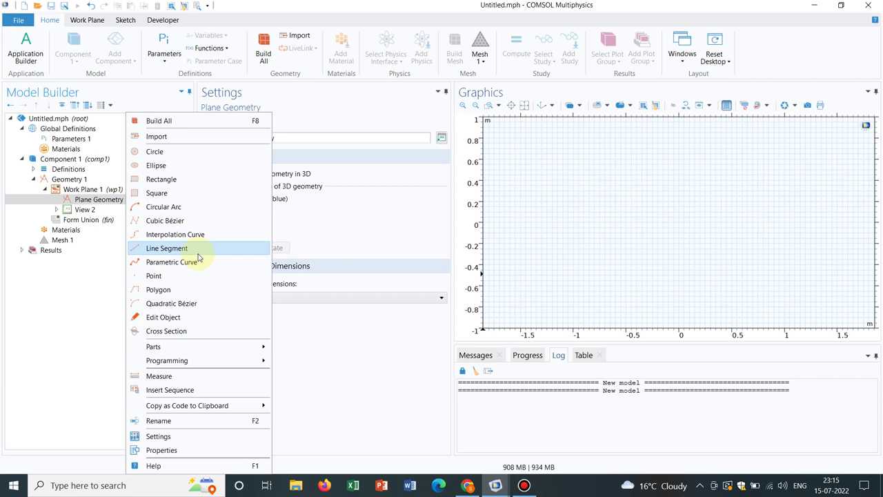
click(496, 487)
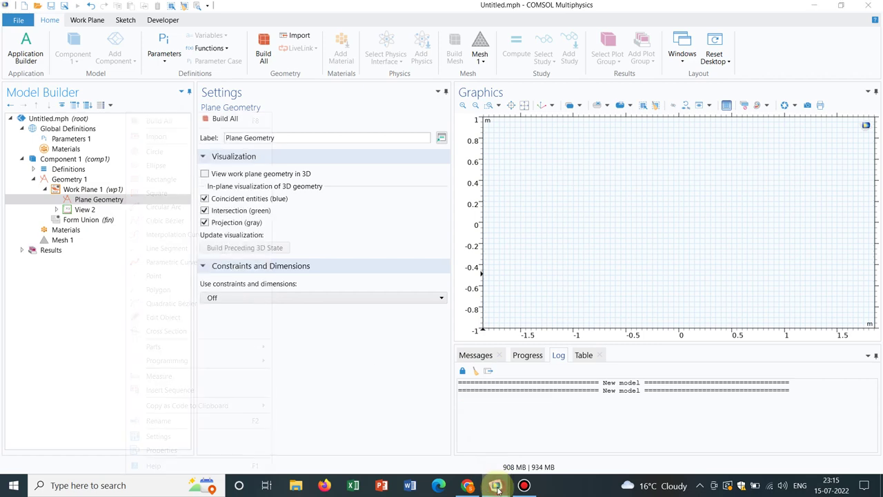
click(430, 418)
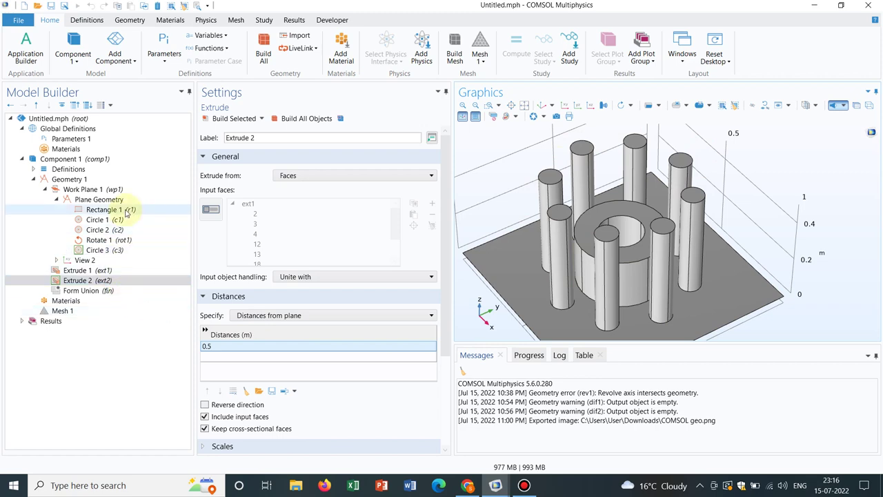
mouse_move(495, 485)
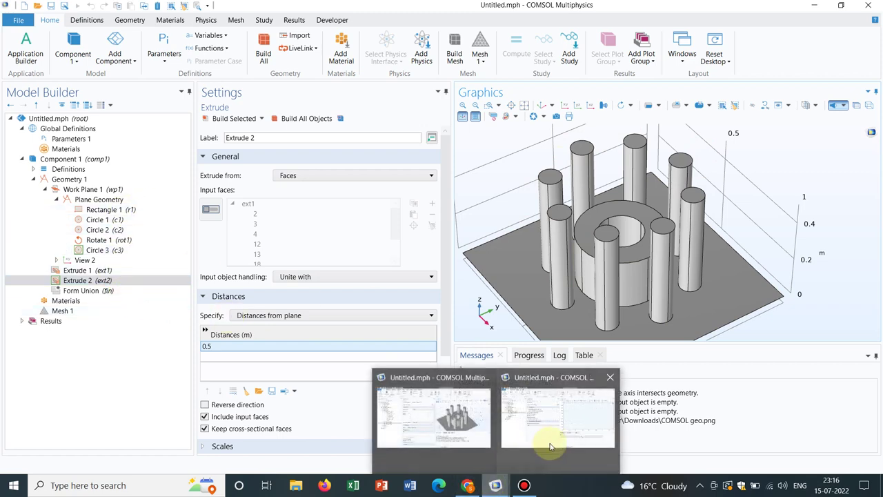
click(552, 446)
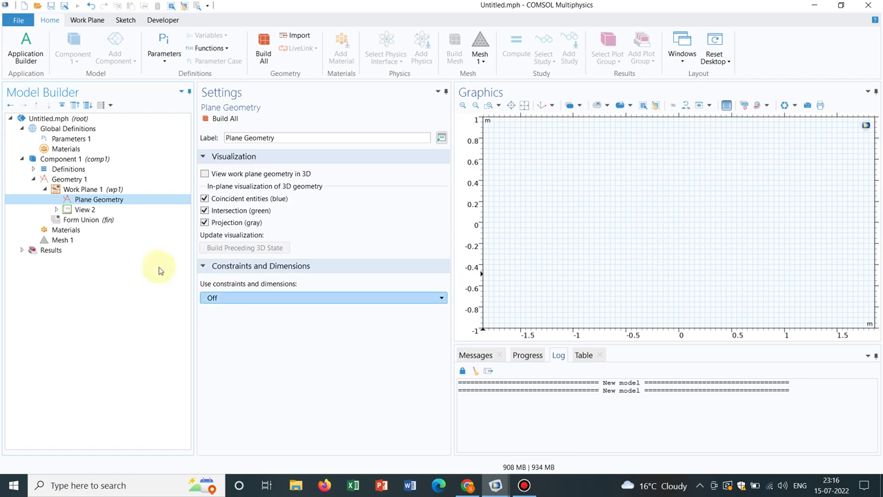
Step: Add a 1 m square to the work plane's Plane Geometry, build it and fit it in the view
click(128, 200)
right_click(127, 199)
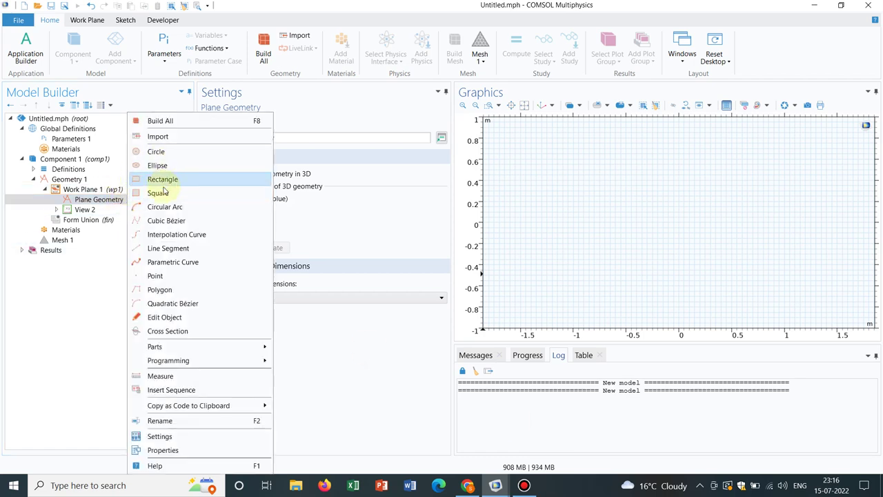
click(158, 193)
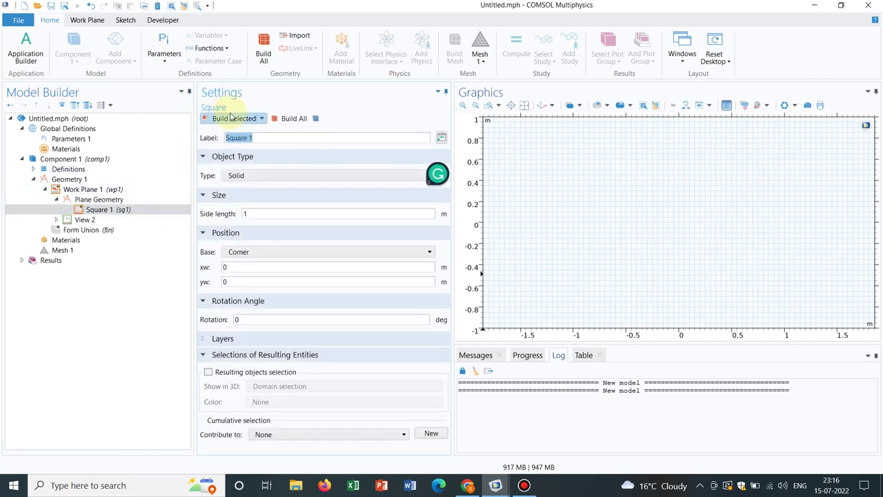
click(232, 118)
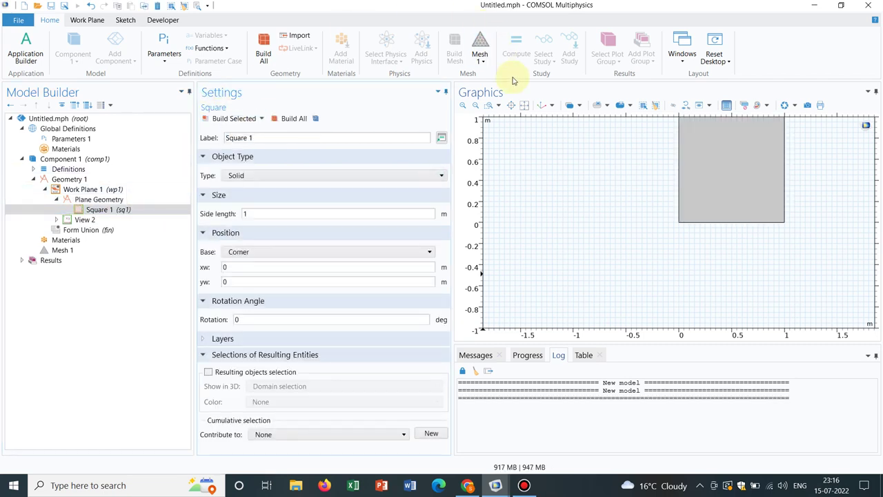
click(526, 106)
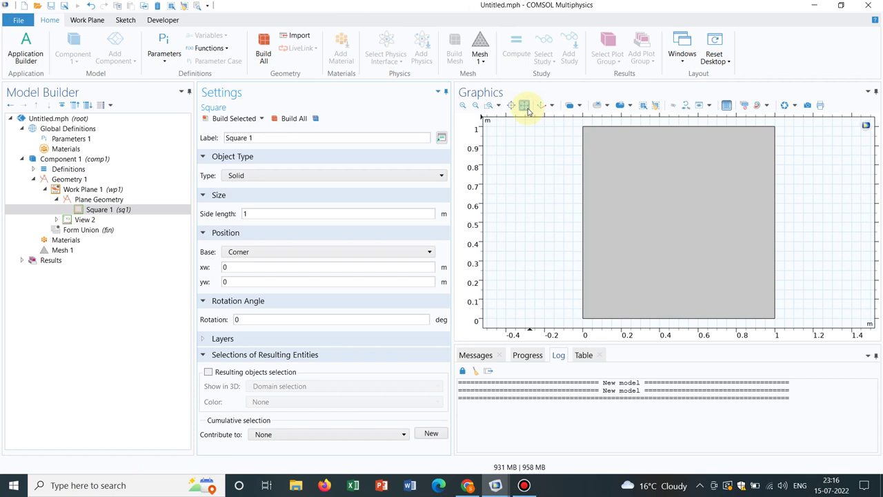
Step: Add Circle 1 to the work plane with a first-try centre of (0, 0.3), then build
click(113, 200)
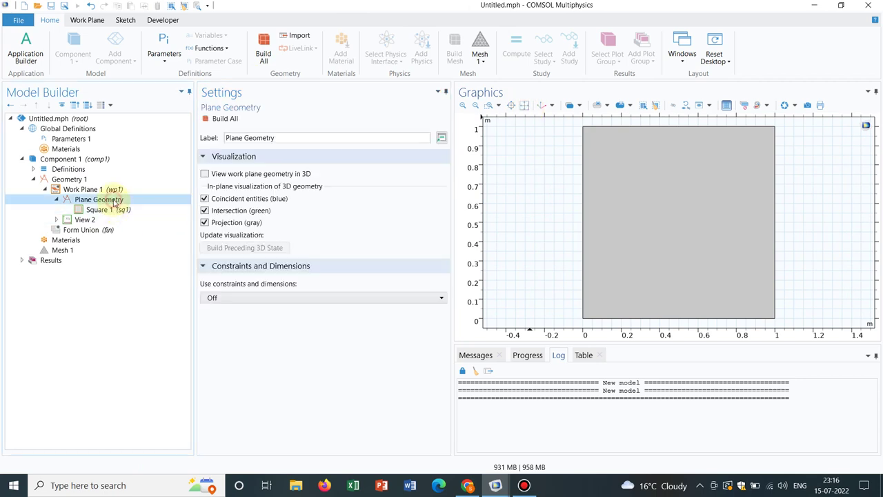
right_click(114, 201)
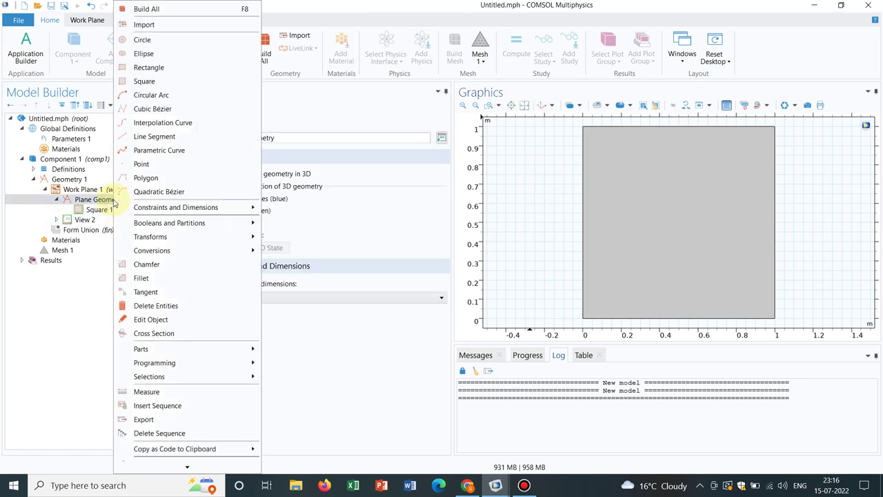
click(170, 41)
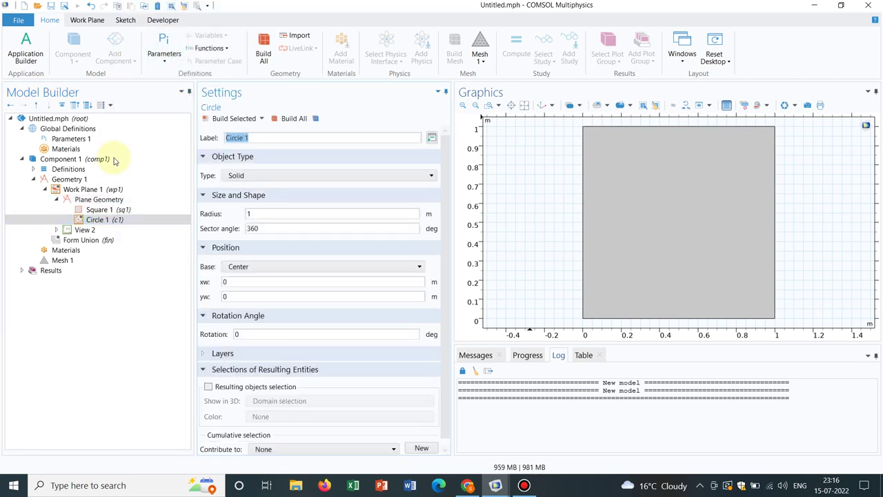
click(230, 283)
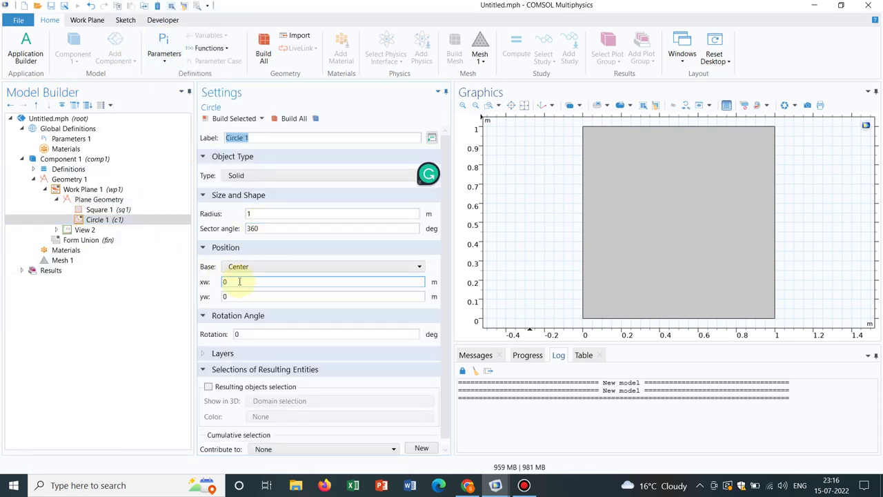
double_click(240, 282)
text(0)
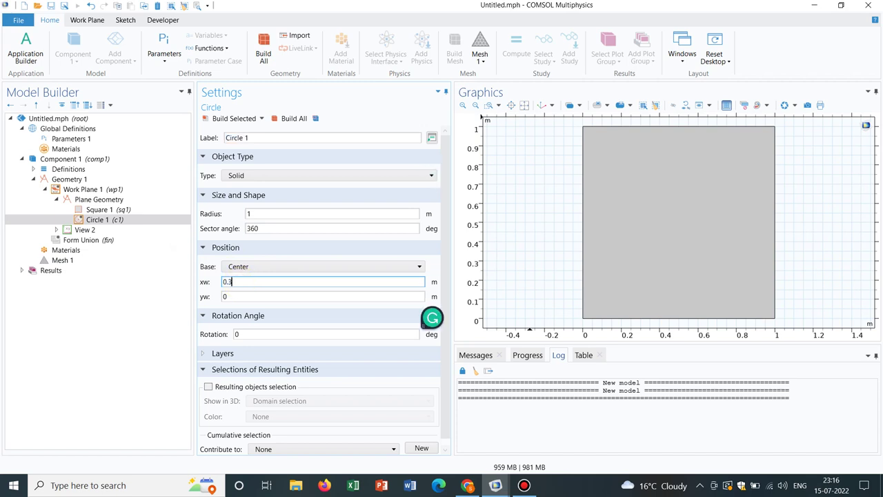
click(242, 295)
double_click(242, 295)
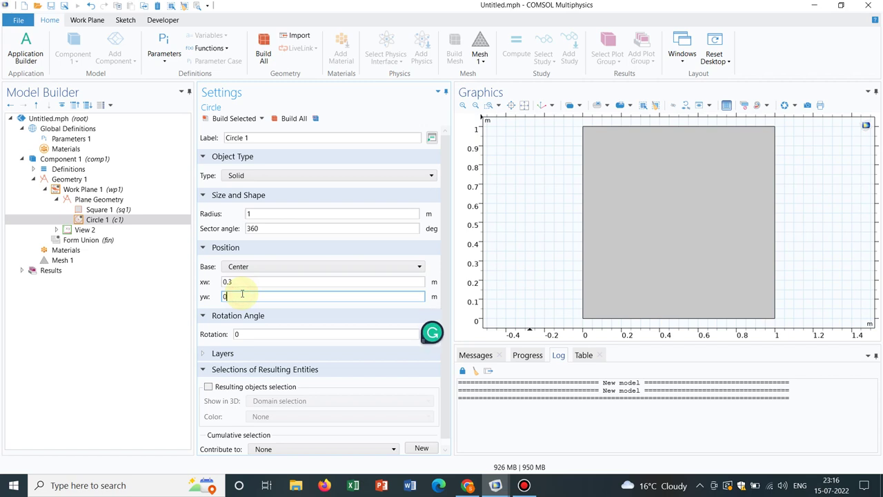
text(0.3)
click(294, 118)
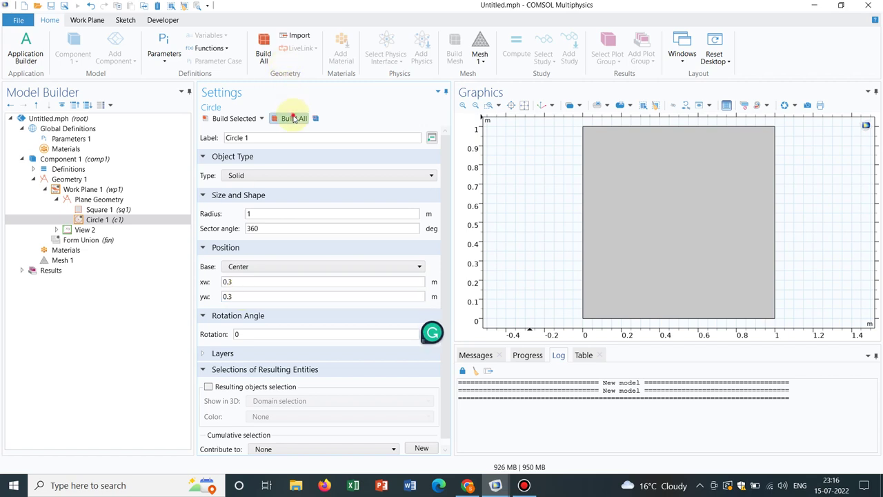
Step: Set Circle 1's centre to (0.5, 0.5) and its radius to 0.2, then rebuild
click(259, 285)
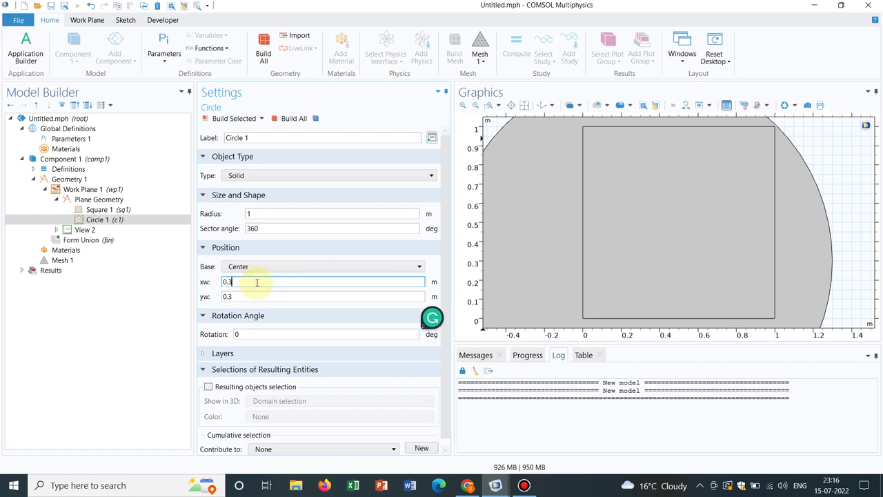
key(BackSpace)
text(5)
click(273, 297)
key(BackSpace)
key(BackSpace)
text(5)
click(279, 213)
key(BackSpace)
text(0.2)
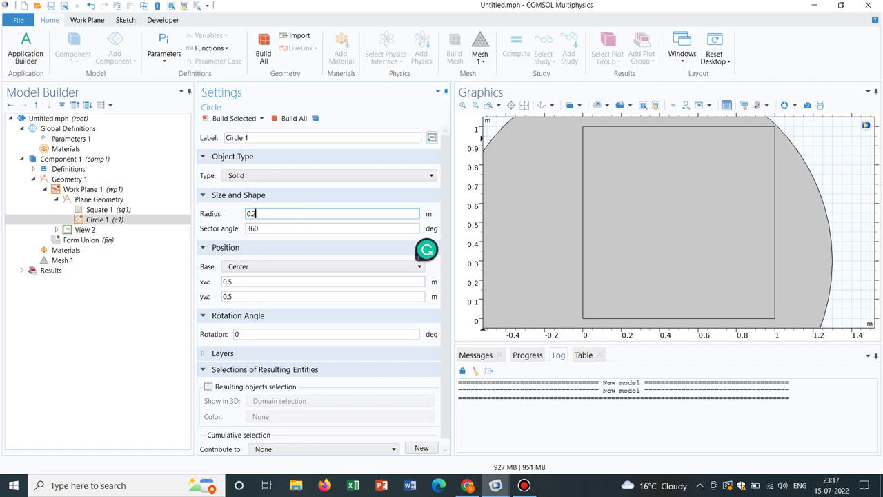
click(255, 125)
click(293, 119)
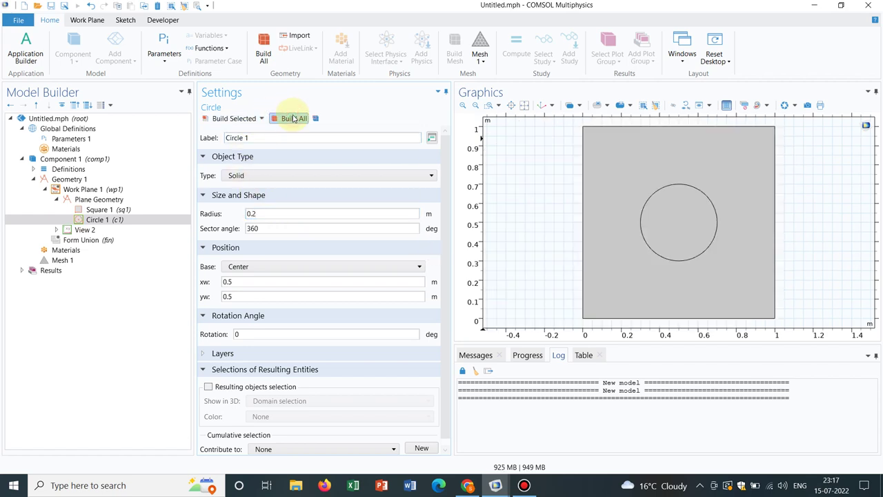
click(132, 221)
Step: Duplicate Circle 1 as a concentric inner circle of radius 0.1 and rebuild
right_click(132, 222)
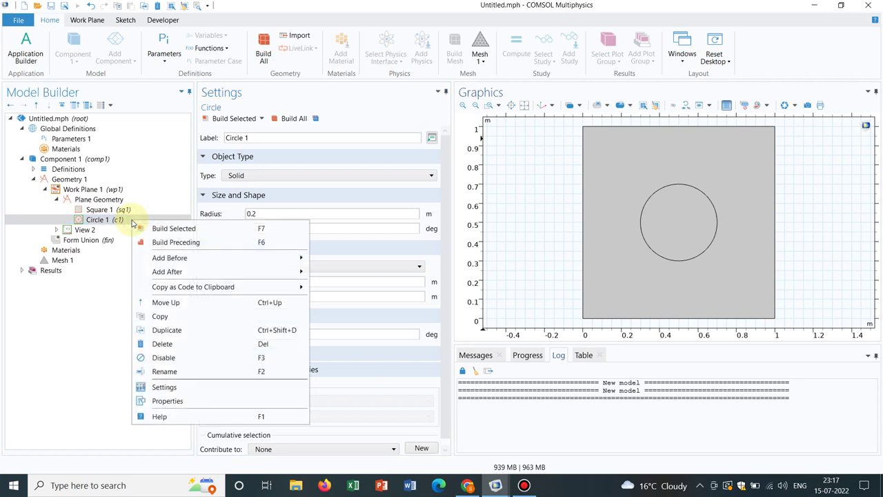
click(167, 330)
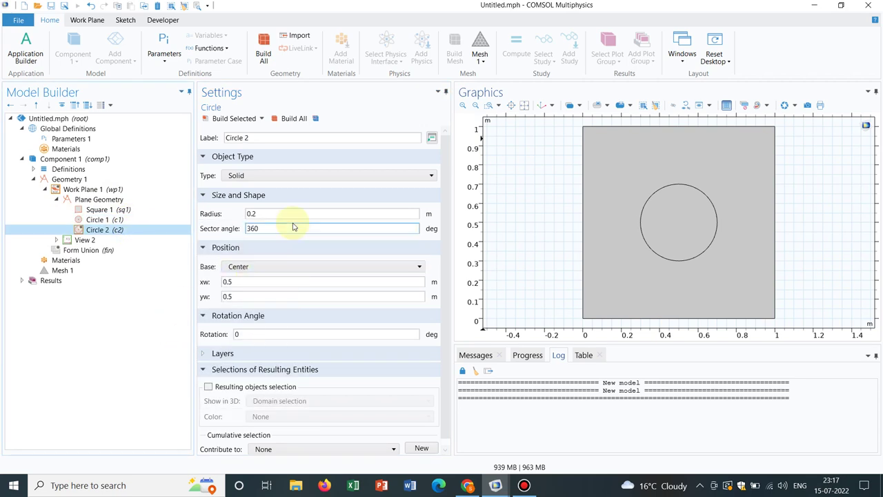
click(271, 281)
click(261, 282)
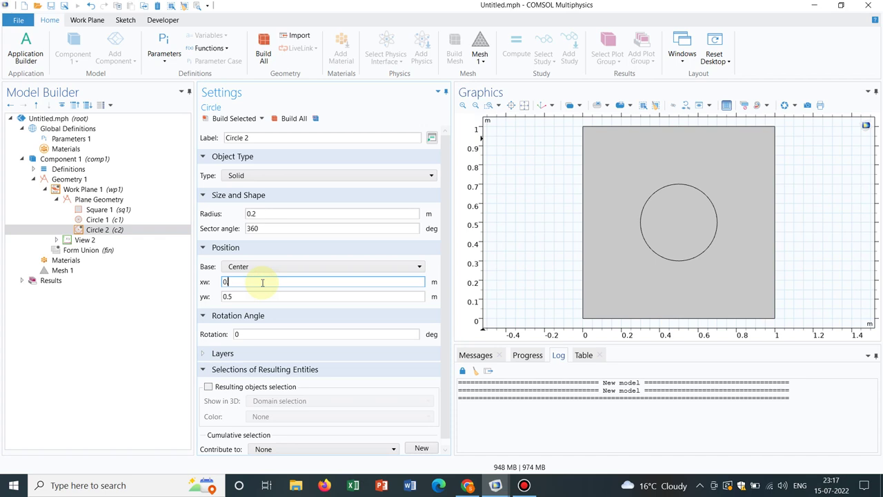
text(.5)
click(302, 213)
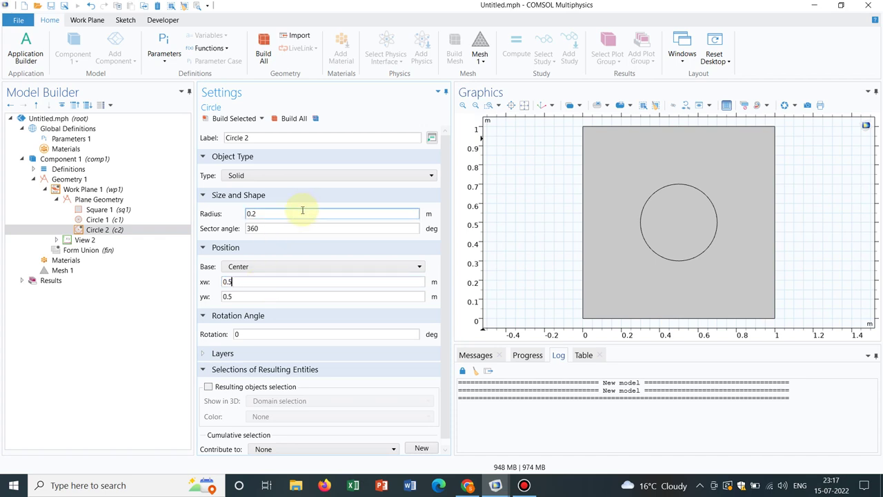
key(BackSpace)
text(1)
click(290, 118)
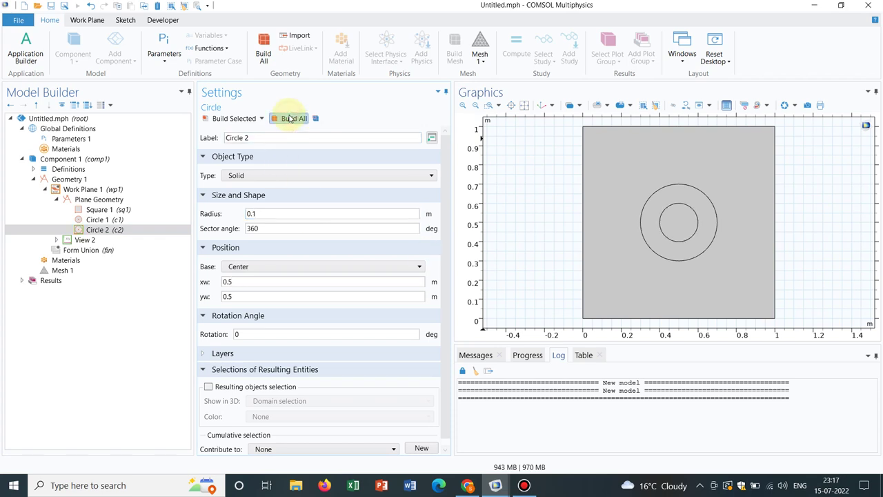
Step: Add Circle 3 with radius 0.05 centred at (0.5, 0.2) and build it
click(118, 199)
right_click(117, 199)
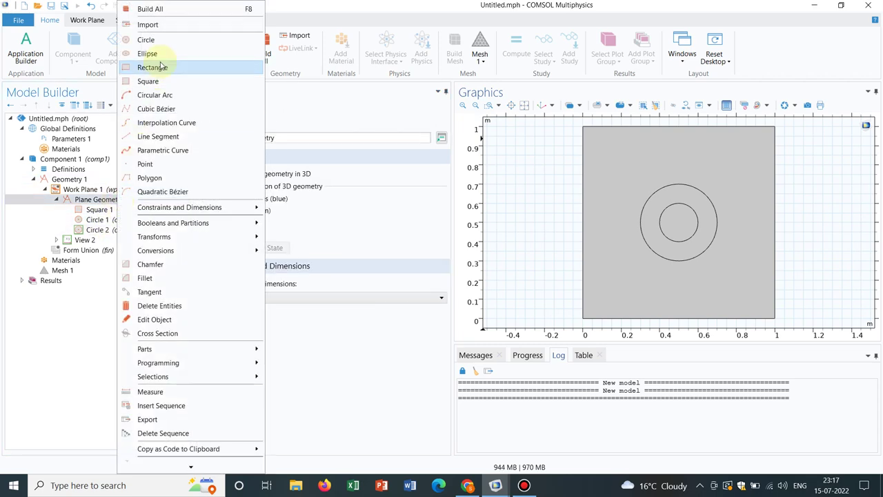
click(172, 39)
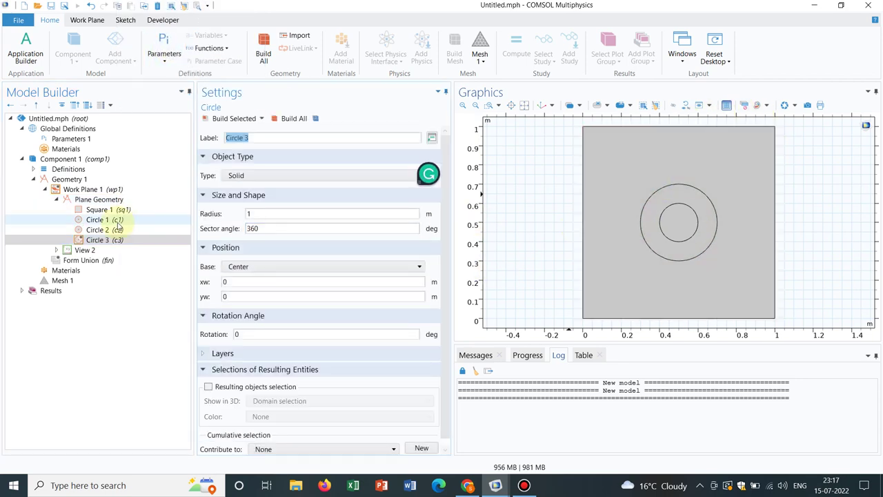
click(235, 282)
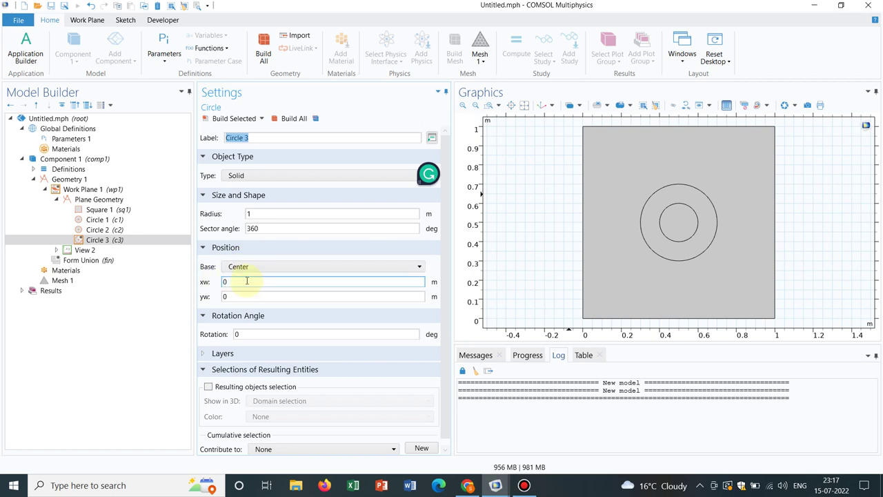
key(Tab)
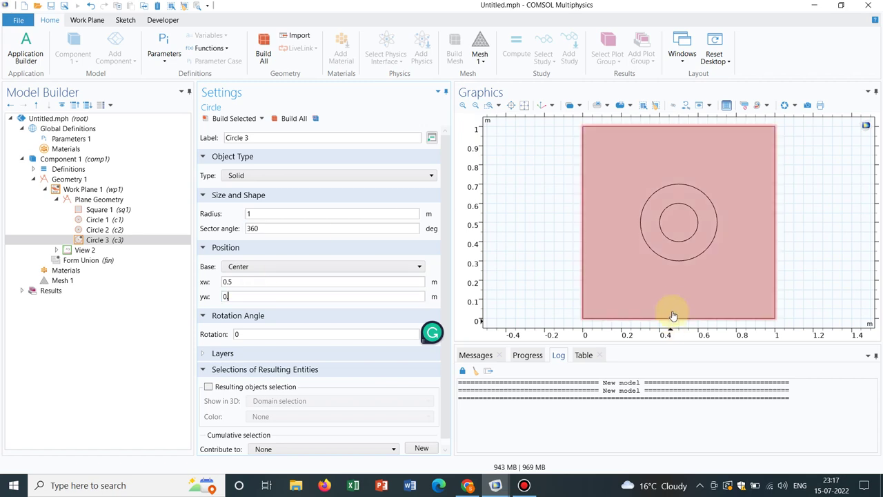
text(.)
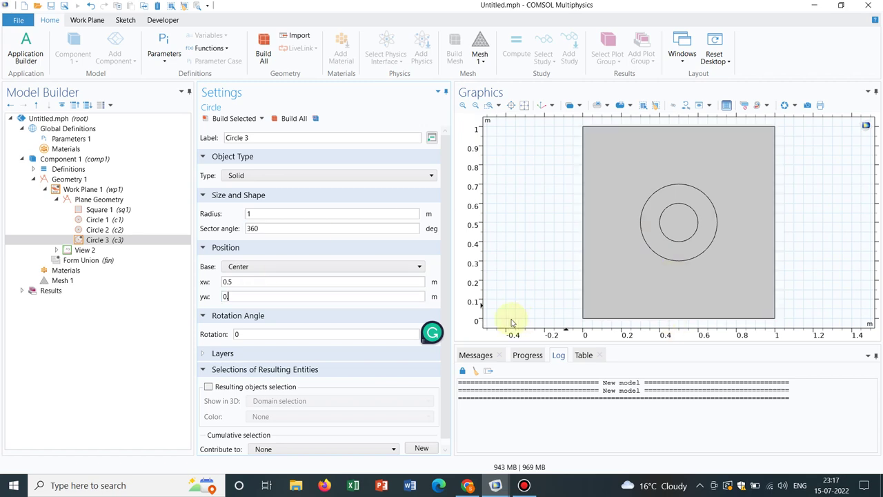
text(25)
double_click(275, 214)
text(0.05)
click(294, 120)
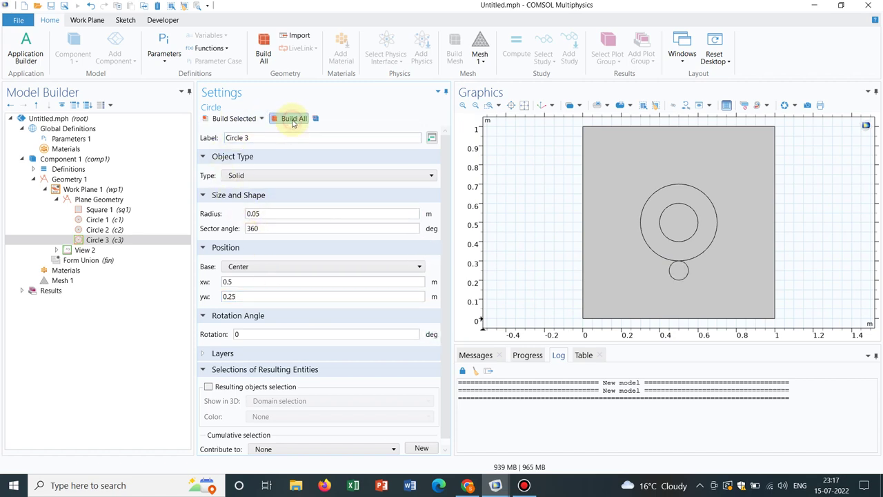
click(248, 297)
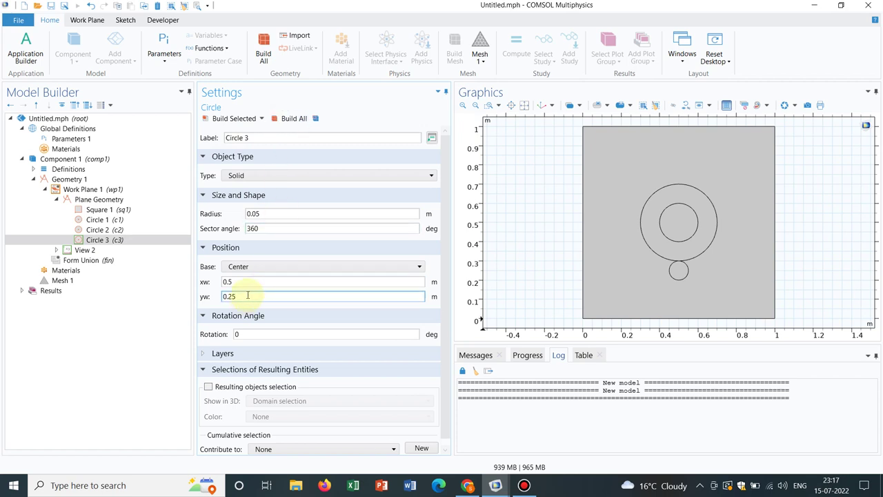
text(0)
key(BackSpace)
click(293, 118)
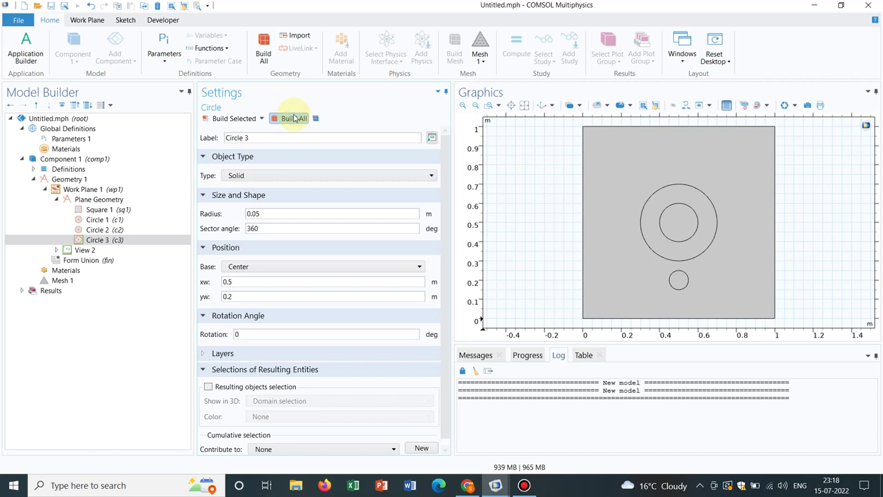
click(112, 201)
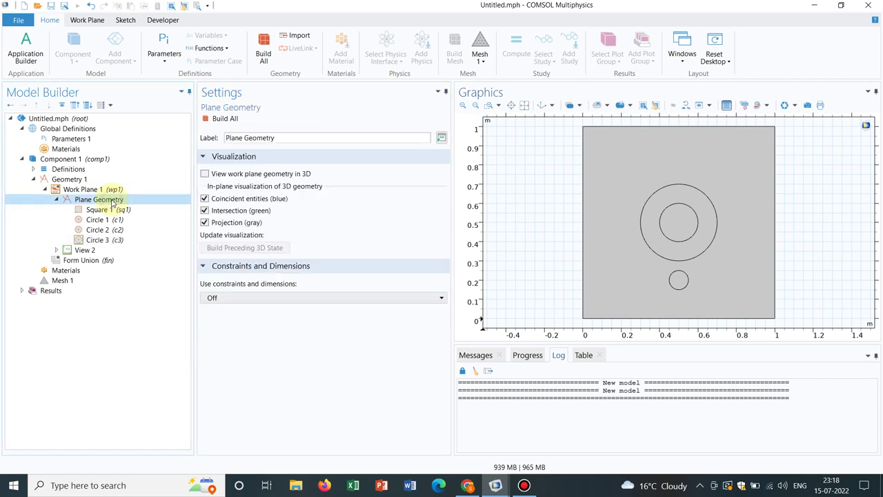
Step: Add Rotate 1 centred at (0.5, 0.5) with angles 45, 90, 135, 180, 225, 270, 315, 360
right_click(111, 200)
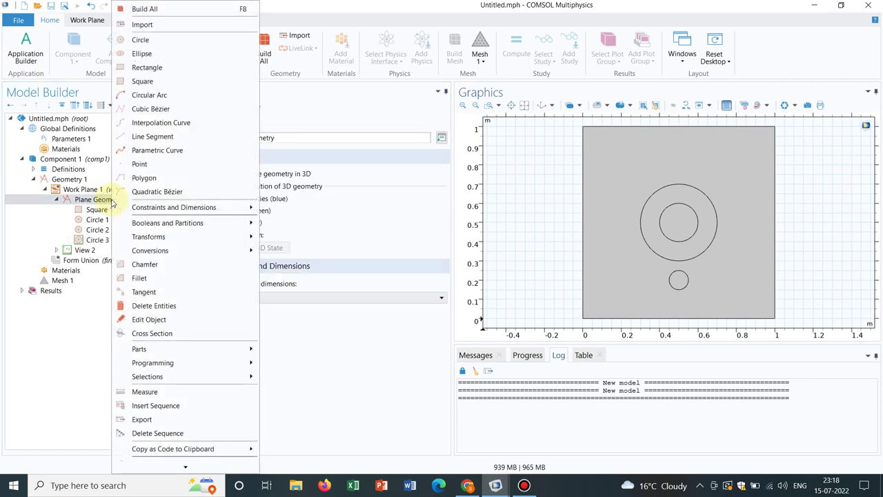
mouse_move(221, 229)
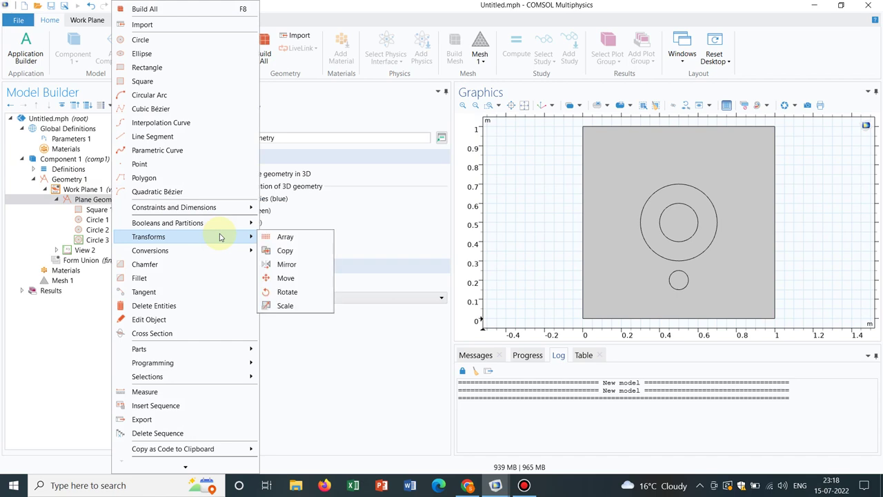
click(287, 292)
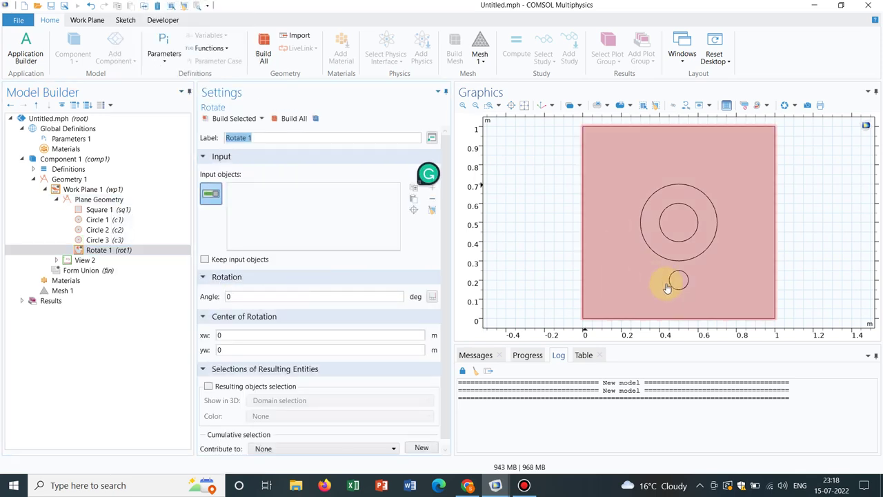
click(669, 291)
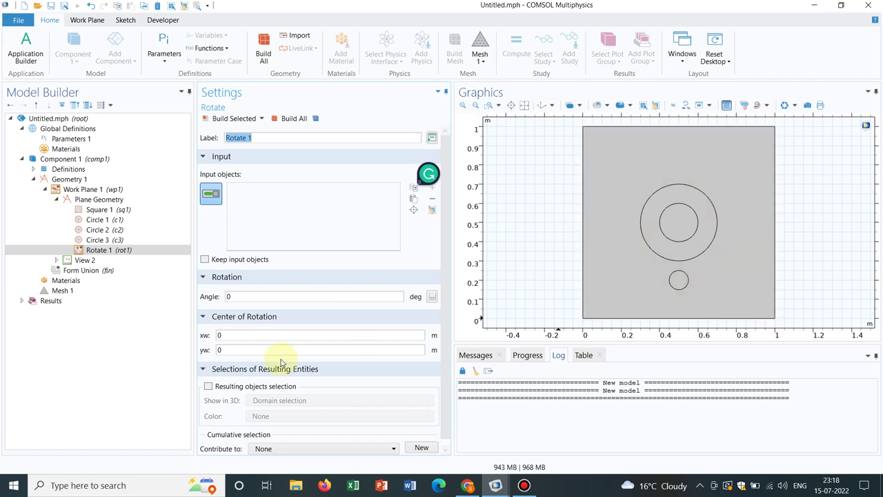
click(253, 337)
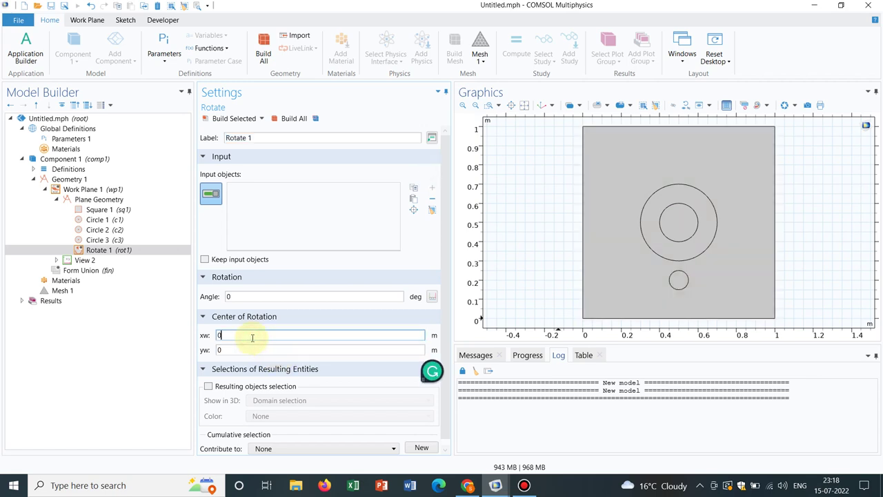
text(.5)
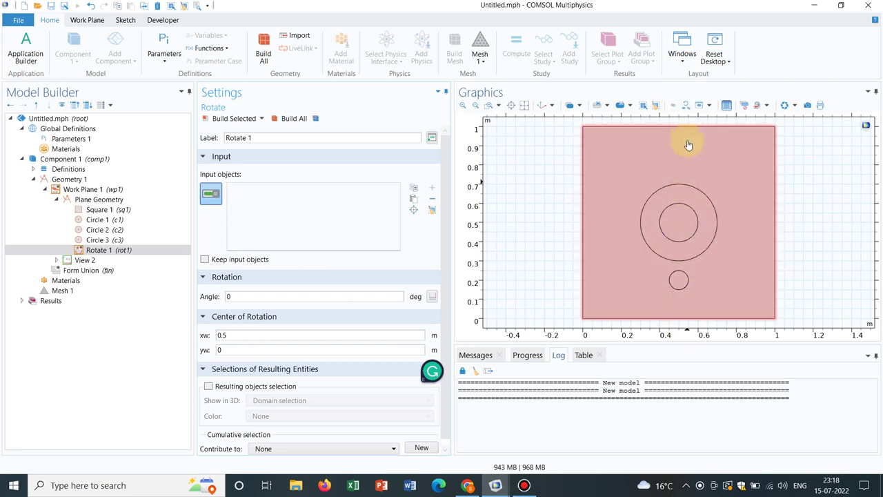
click(225, 350)
text(.5)
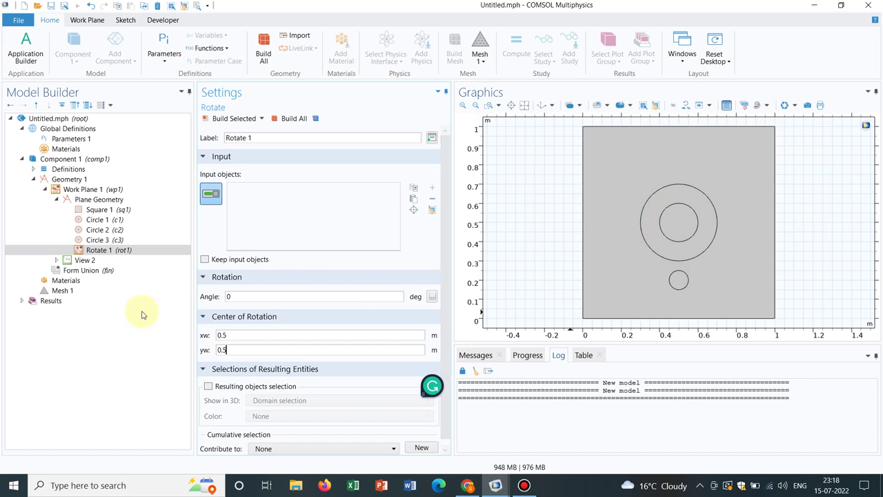
click(249, 295)
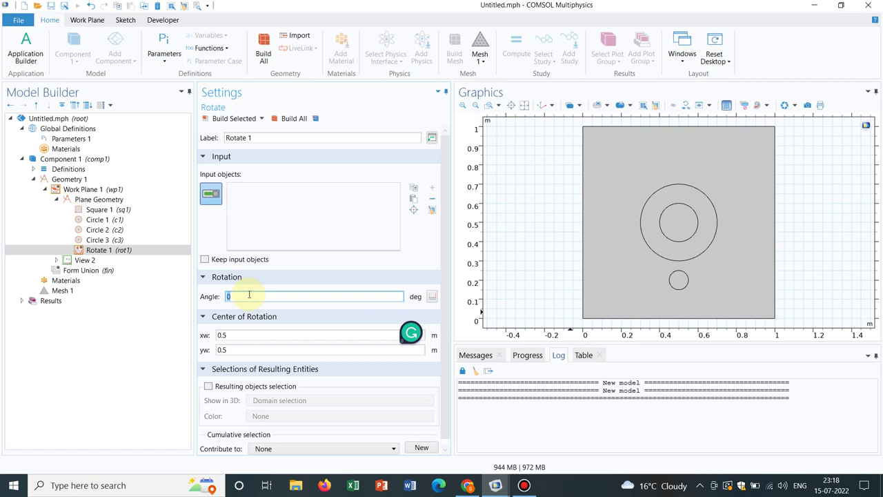
text(45,90,135,180,225,270,315,360)
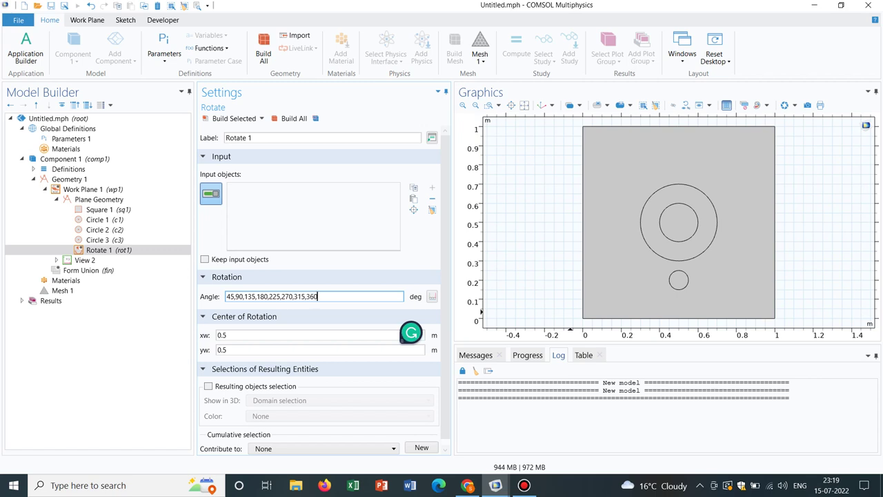
Step: Keep the input object, pick small circle c3 as Rotate 1's input and build eight copies
click(162, 250)
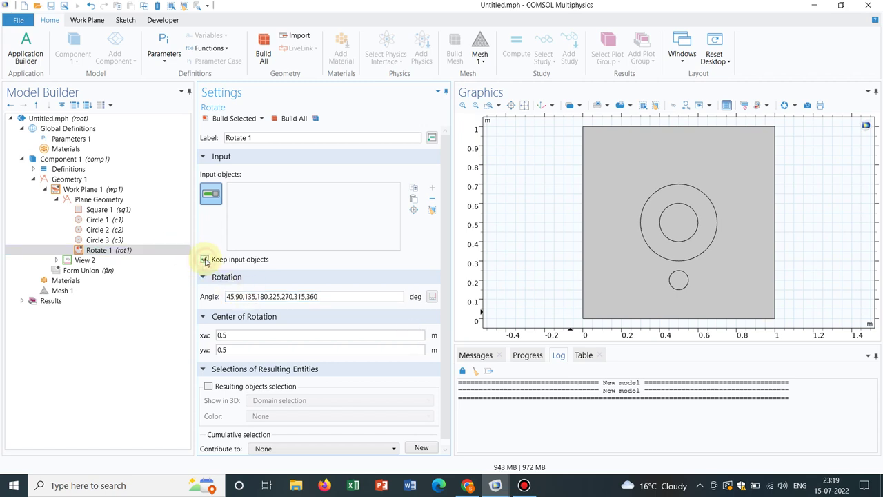
click(293, 118)
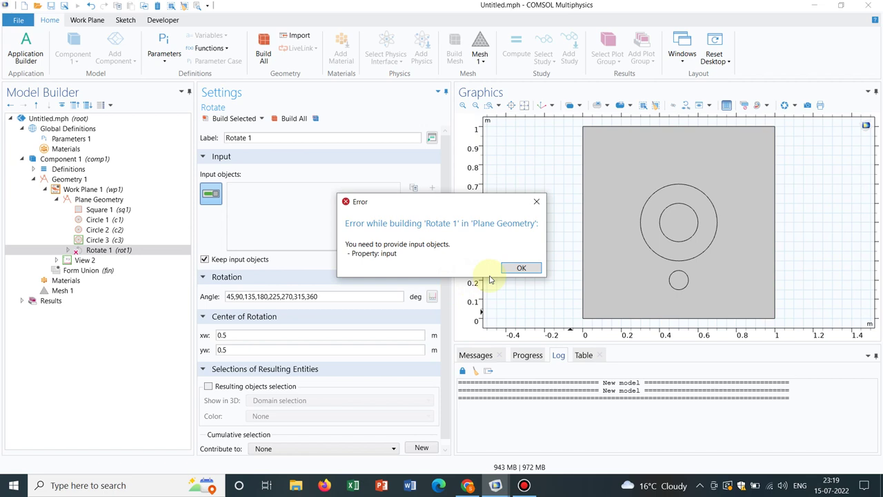
click(526, 268)
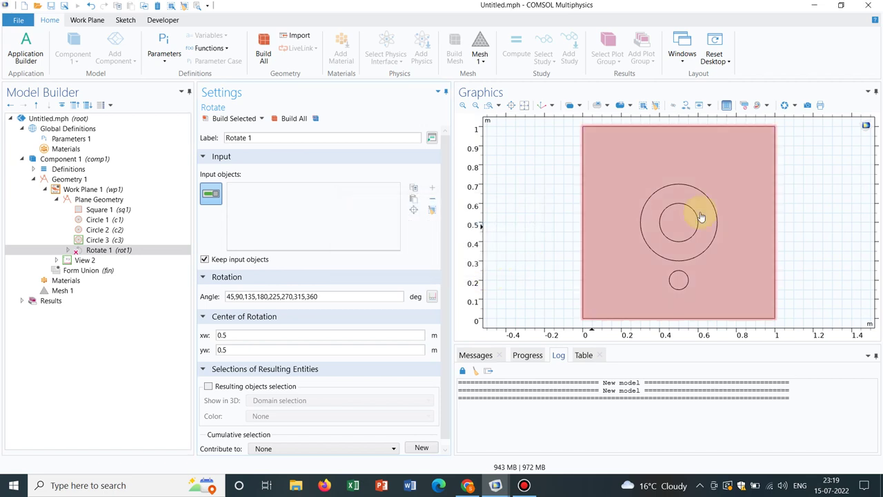
click(680, 280)
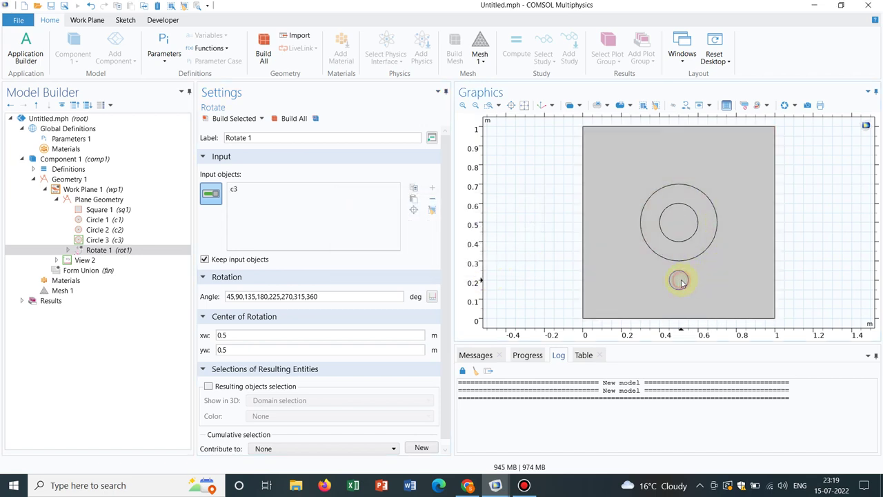
click(294, 119)
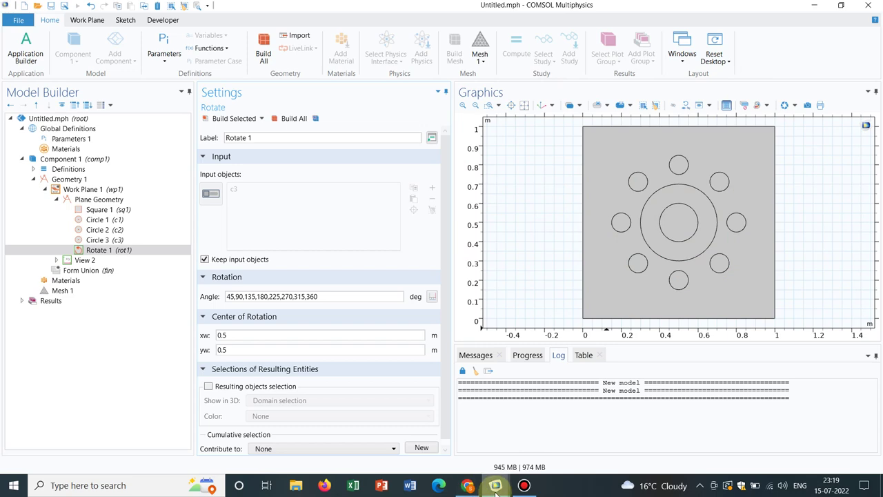
Step: View the reference model top-down, then return to the working model and select Geometry 1
click(441, 430)
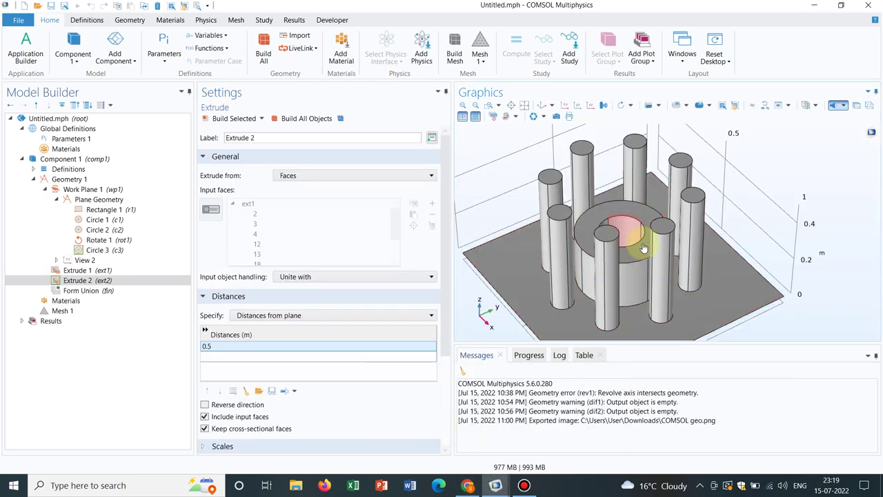
drag(670, 254, 573, 237)
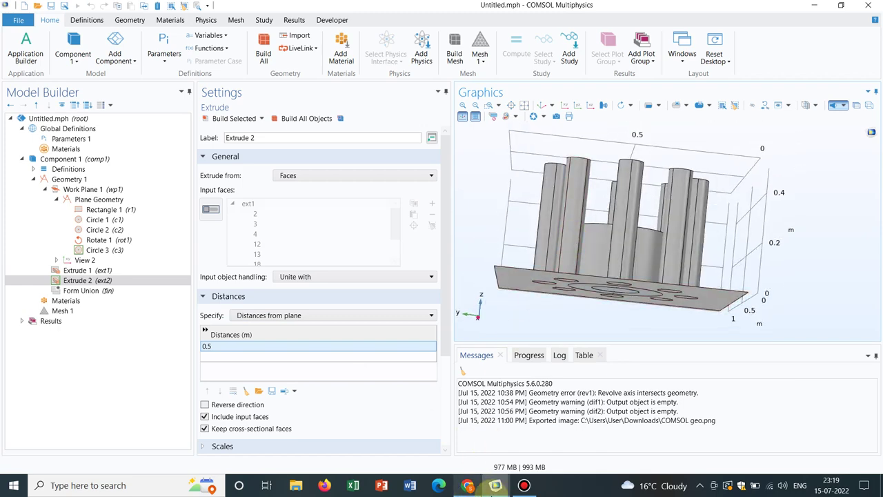
mouse_move(495, 485)
click(558, 418)
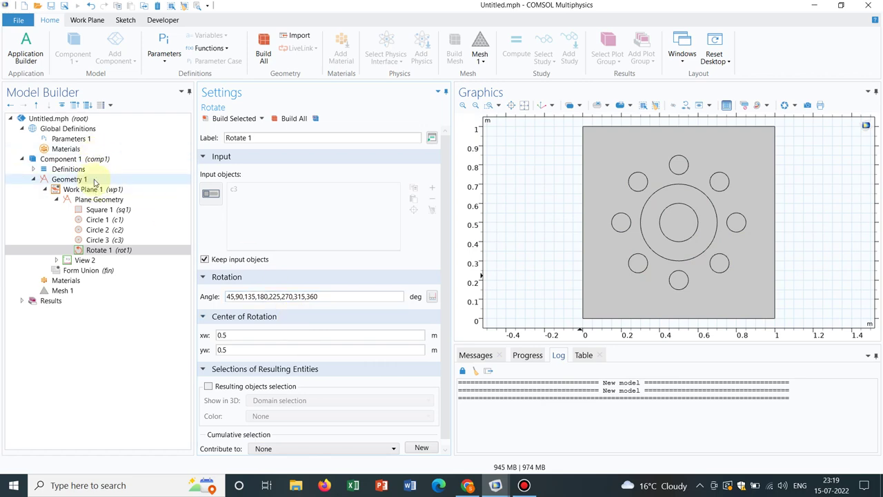
click(69, 178)
Step: Add Extrude 1 from the annular ring face with a 0.25 m distance and build it
right_click(69, 179)
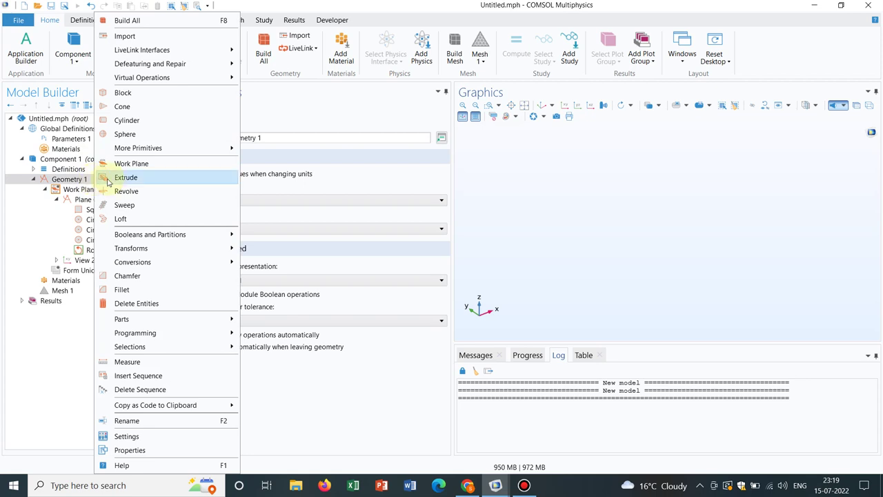
click(126, 178)
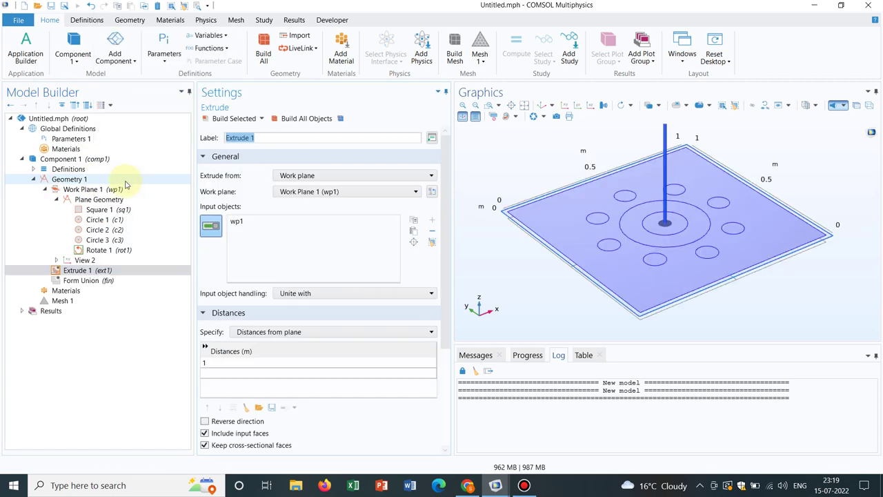
click(332, 177)
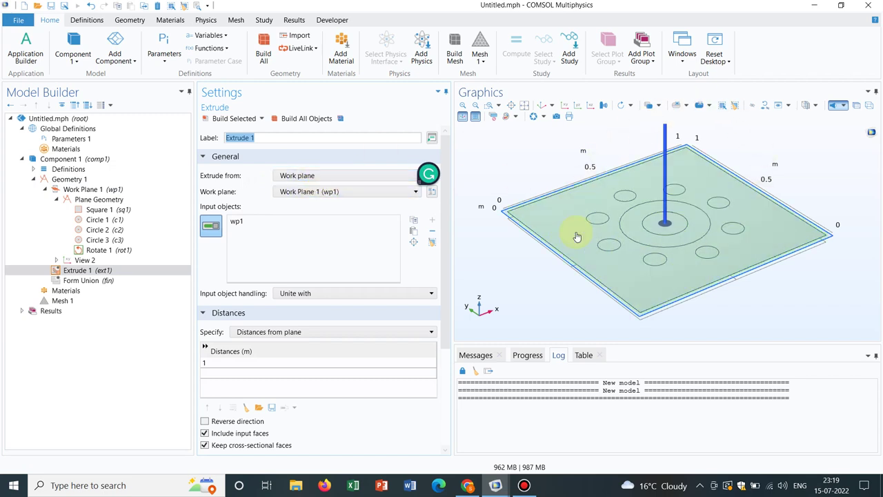
click(379, 176)
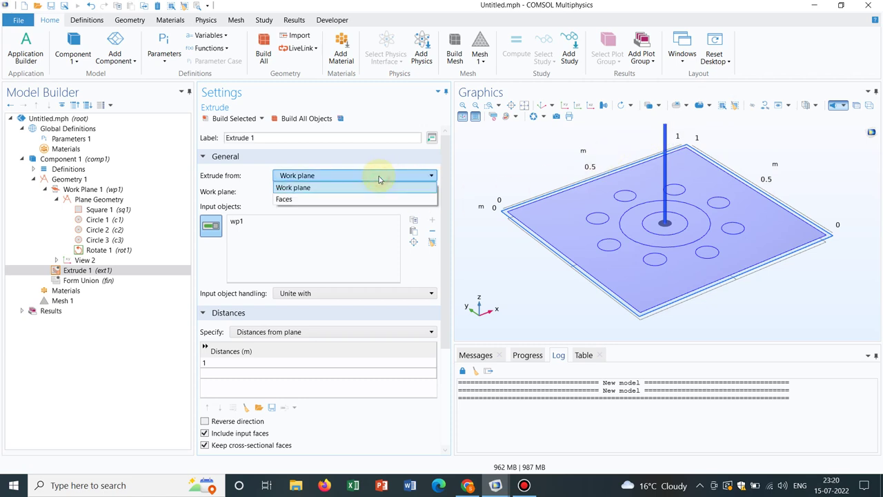
click(312, 198)
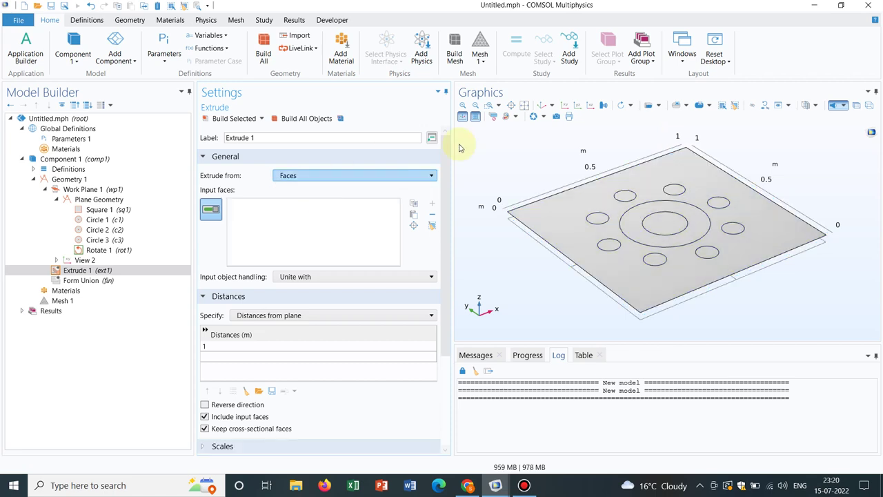
click(639, 221)
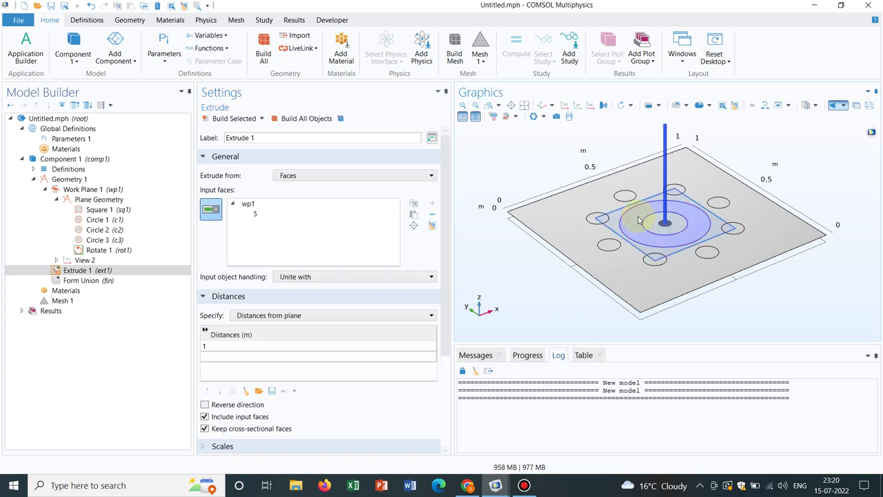
click(276, 346)
click(276, 347)
text(0.25)
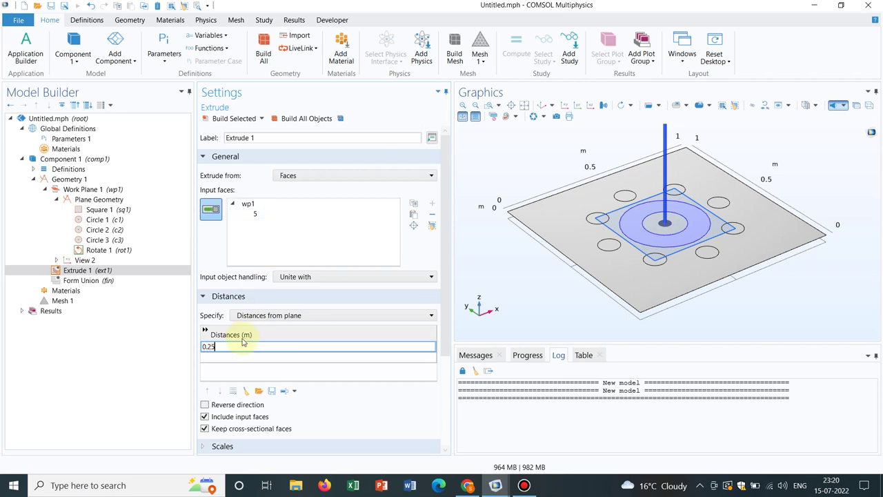
click(302, 118)
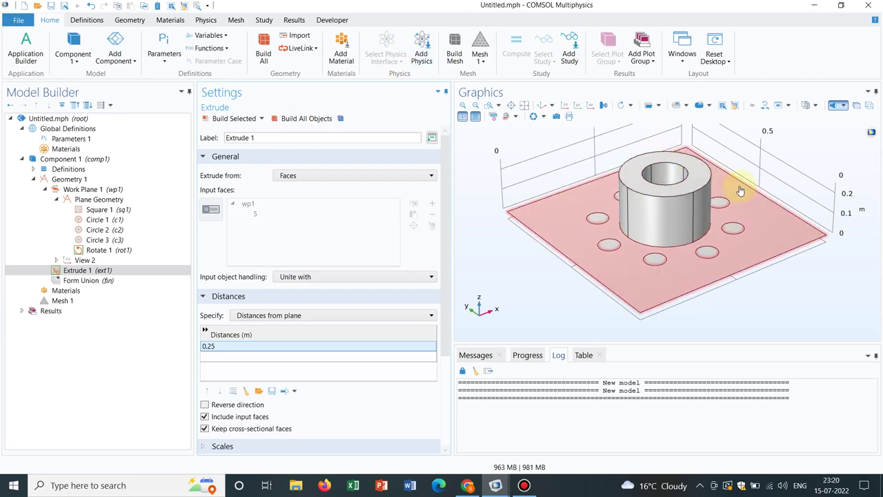
mouse_move(735, 192)
mouse_down()
mouse_move(705, 197)
mouse_move(714, 203)
mouse_move(690, 222)
mouse_move(726, 188)
mouse_move(700, 173)
mouse_move(732, 177)
mouse_move(719, 203)
mouse_move(759, 227)
mouse_move(732, 197)
mouse_up()
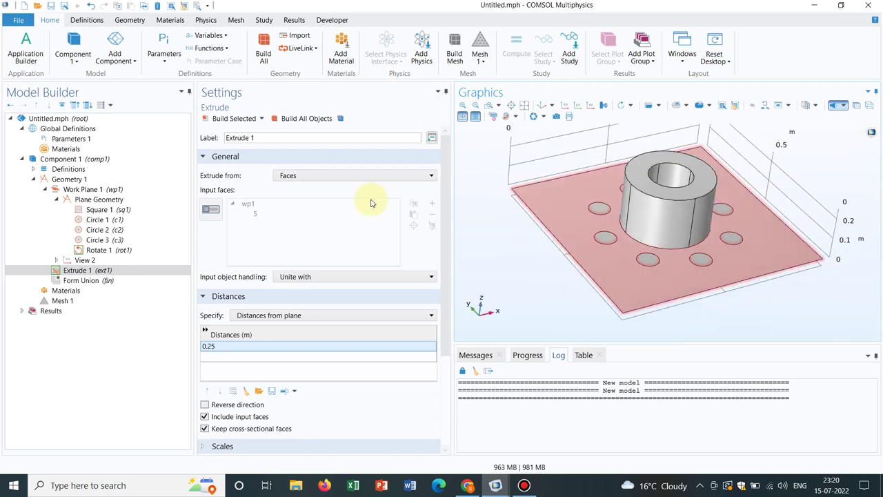
Step: Add a second extrusion, Extrude 2, set to extrude from faces
click(83, 180)
right_click(84, 180)
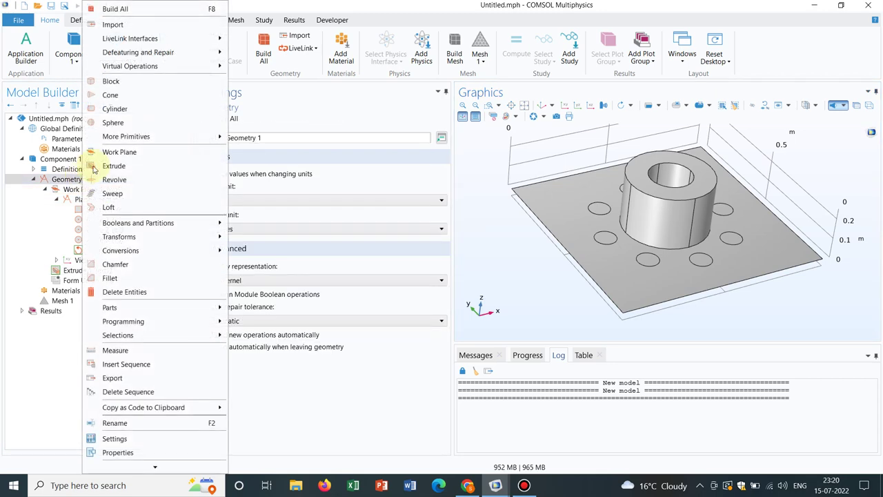
click(131, 165)
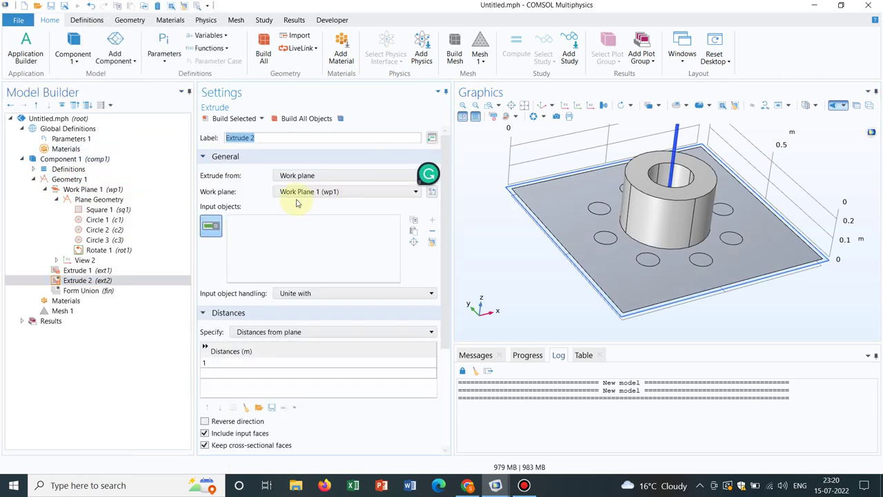
click(304, 178)
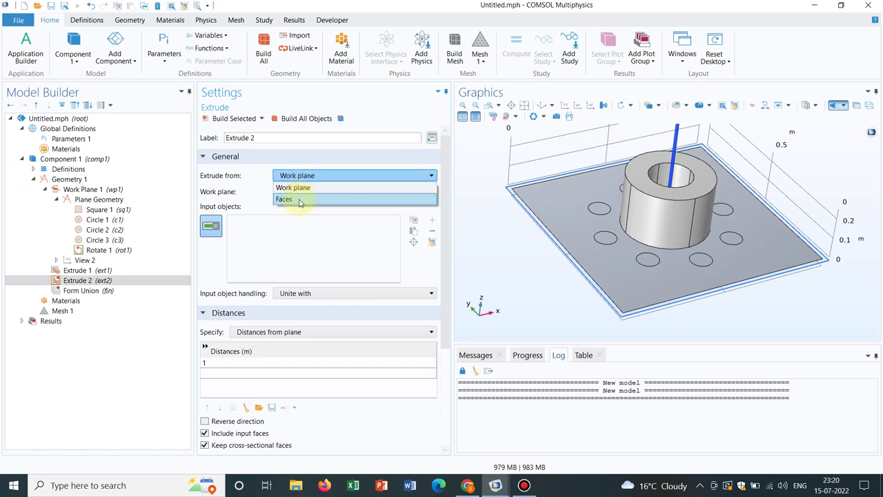
click(297, 199)
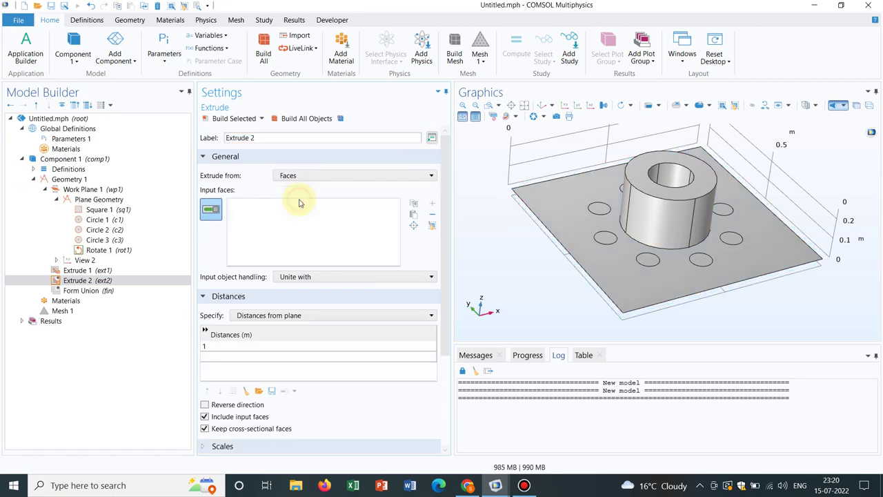
Step: Select all eight small circle faces ringing the tank as the extrusion input
click(701, 261)
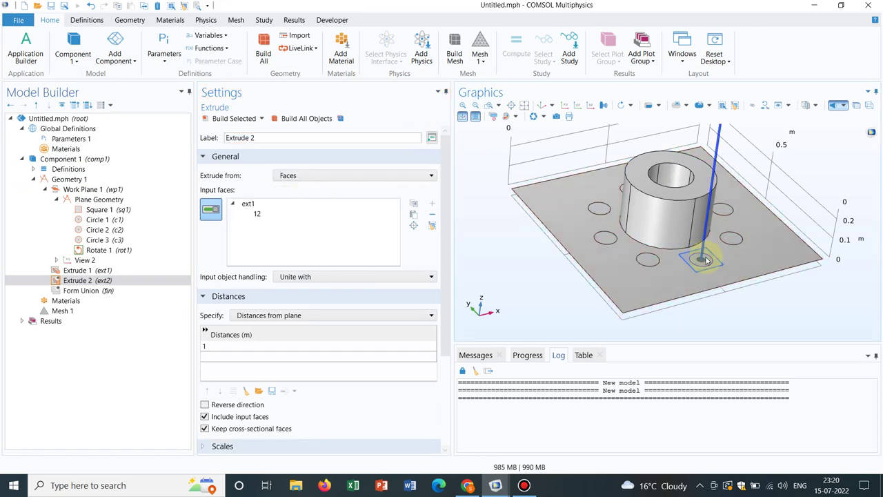
click(648, 258)
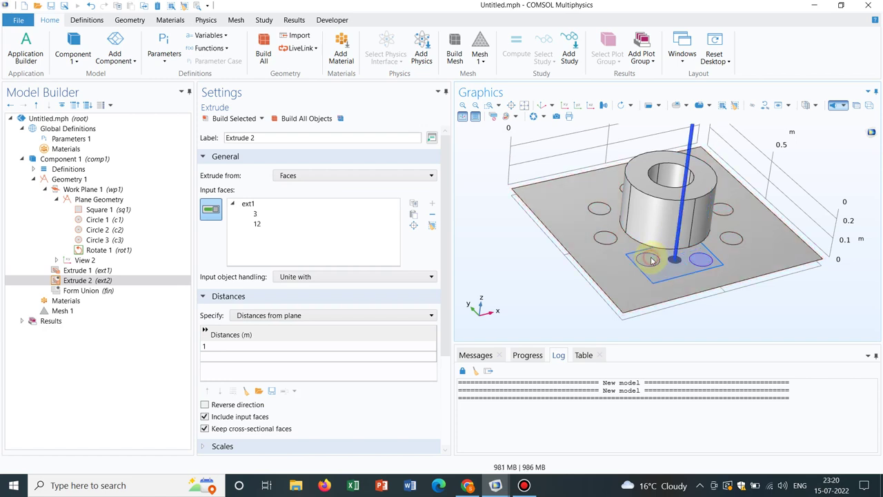
click(608, 239)
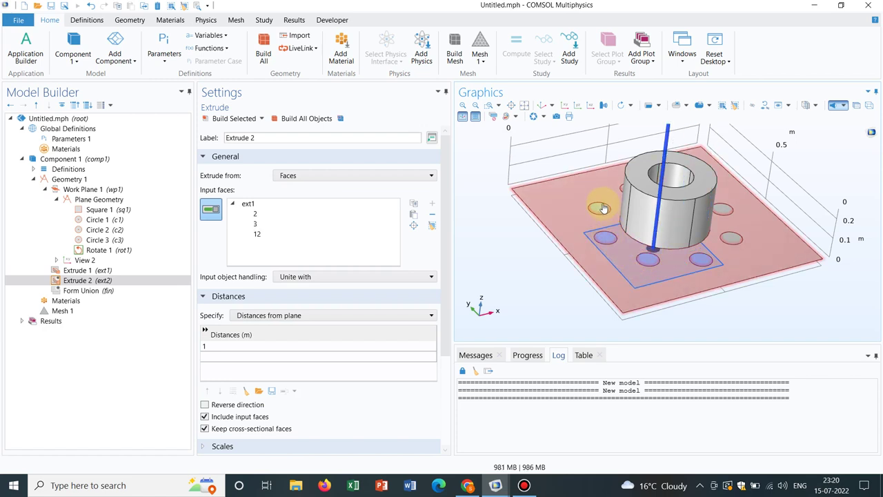
click(739, 242)
drag(761, 241, 585, 230)
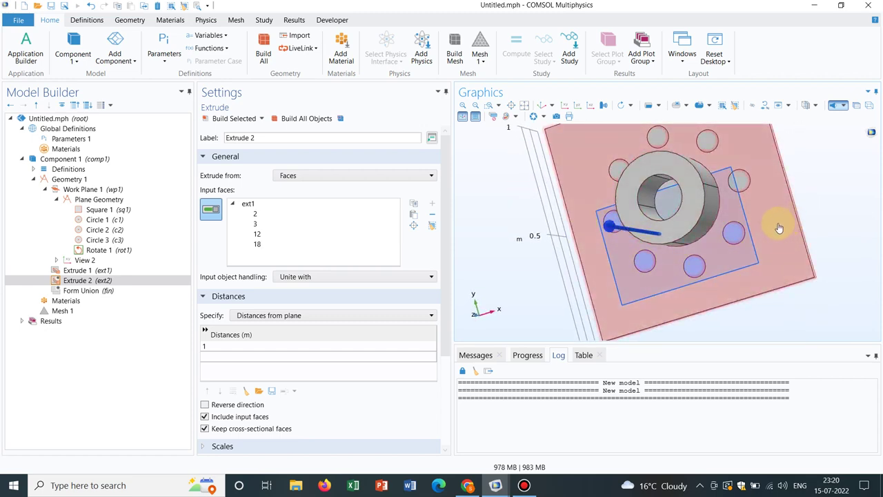
click(743, 180)
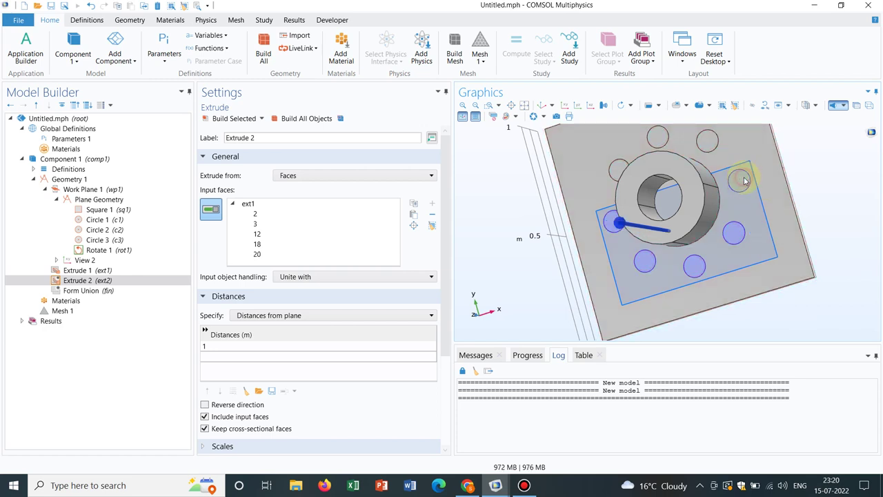
click(715, 143)
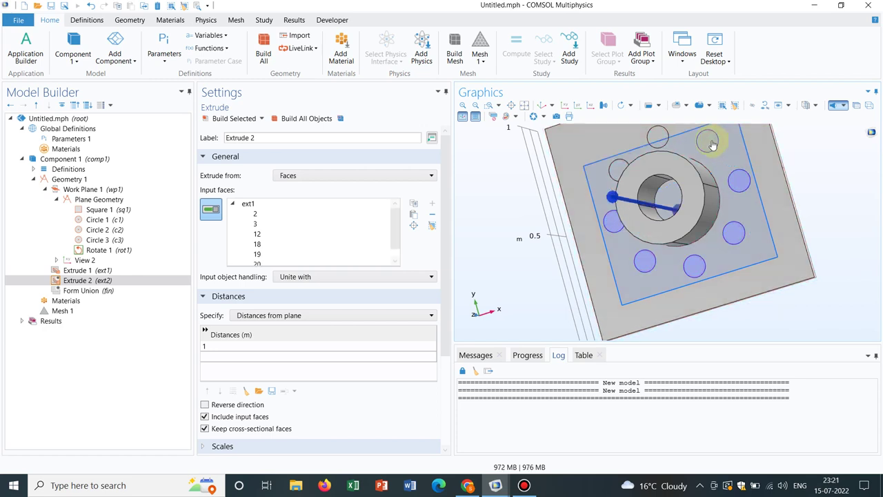
click(705, 142)
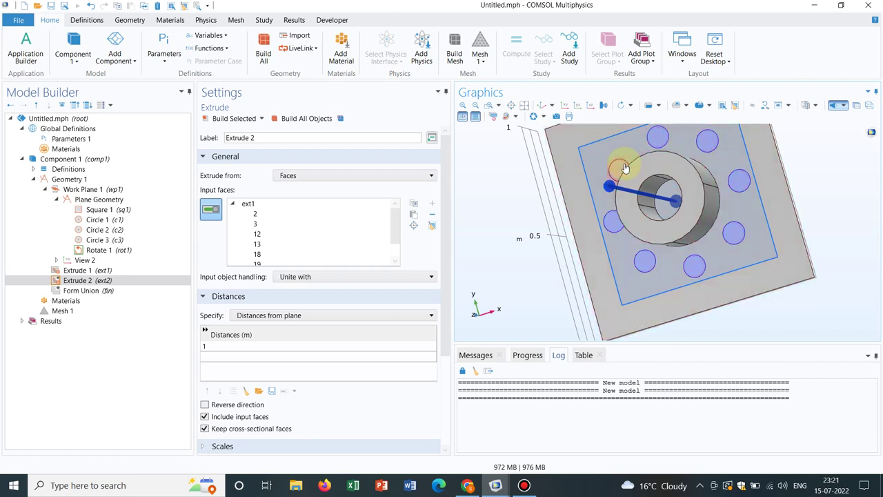
drag(607, 189, 699, 183)
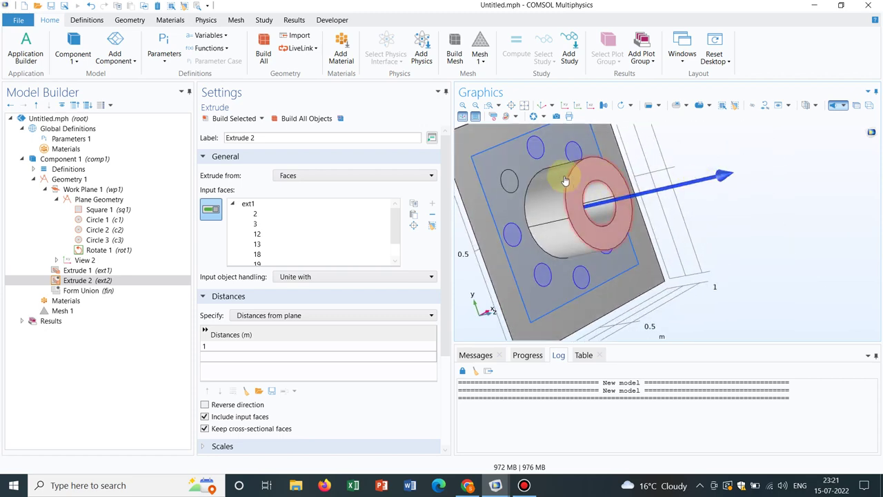
click(512, 182)
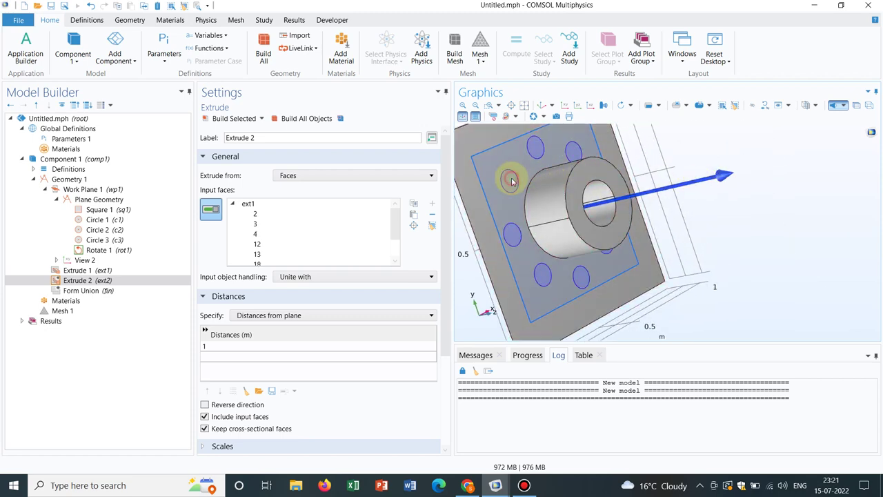
Step: Set the extrusion distance to 0.5 m and build the eight pillars
double_click(225, 346)
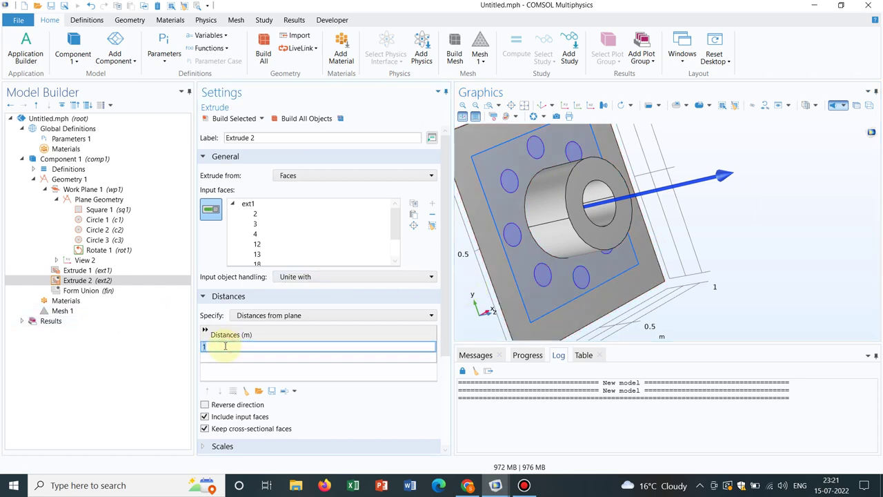
text(0.5)
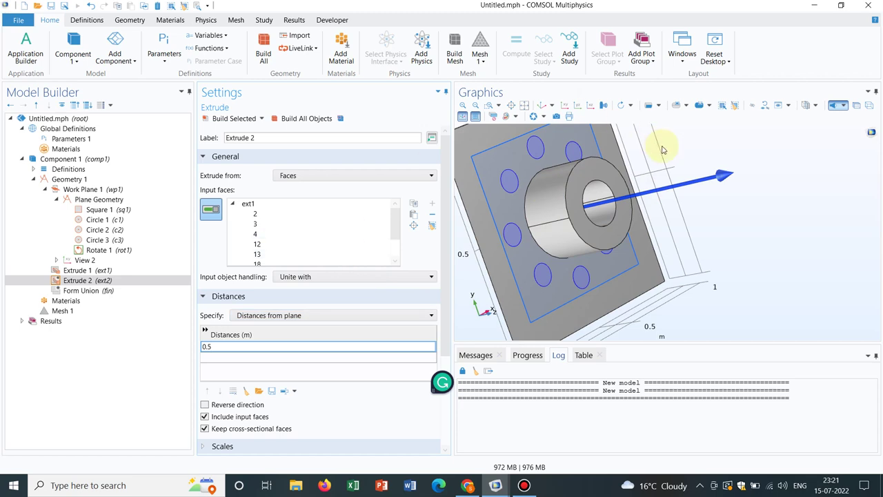
click(306, 119)
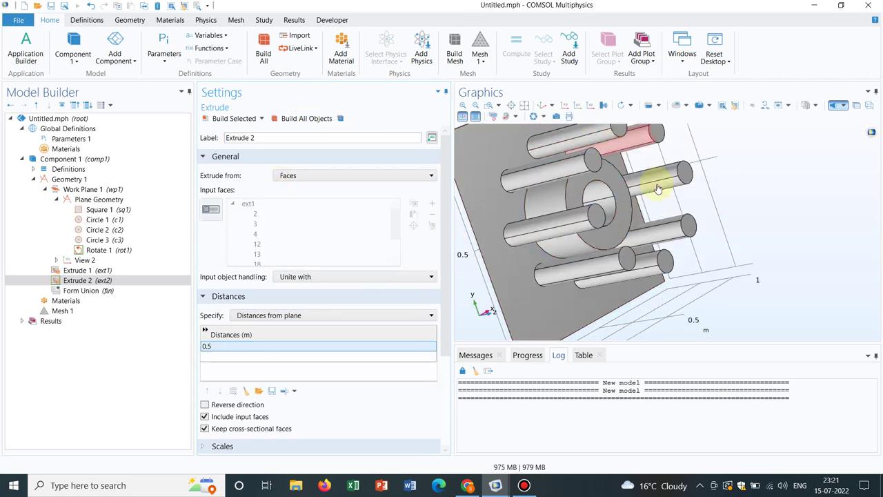
drag(644, 186, 600, 136)
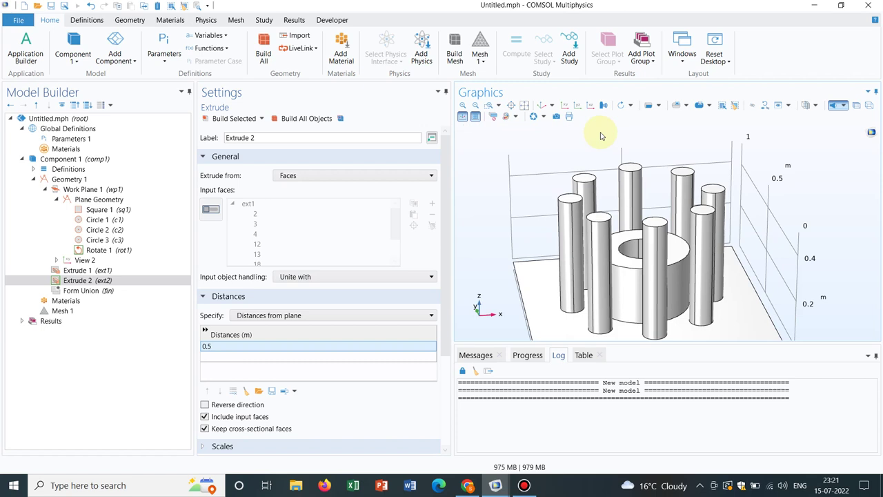